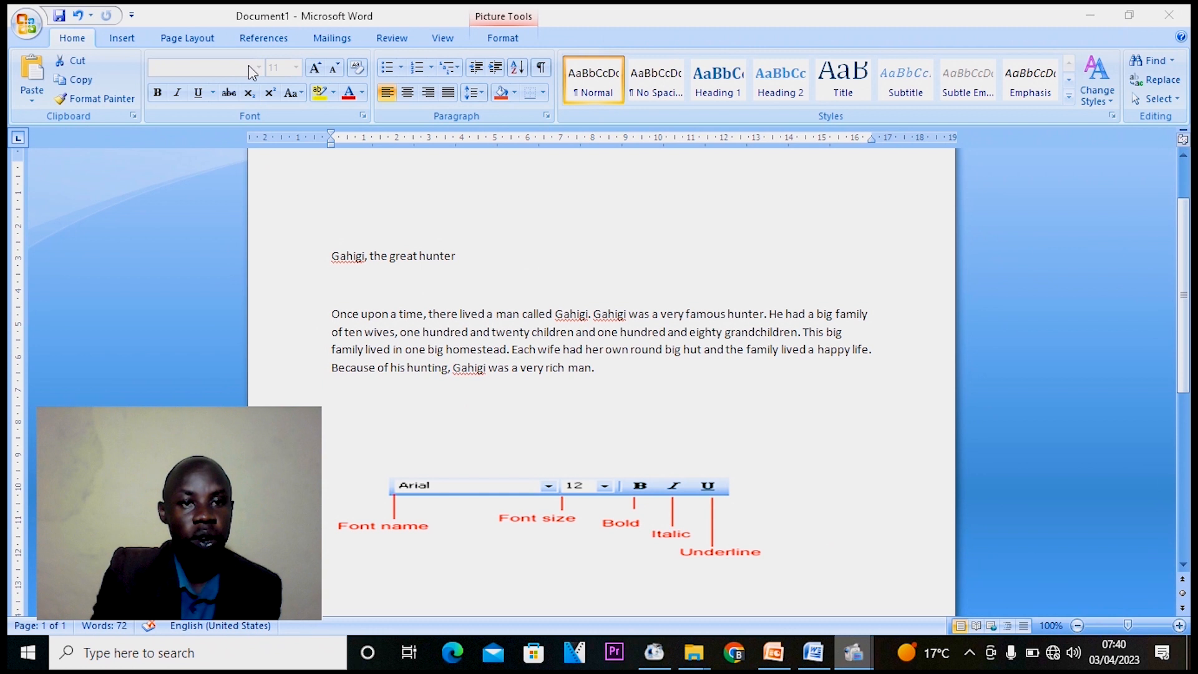
Step: Format the story title in Times New Roman at size 24
left_click(445, 342)
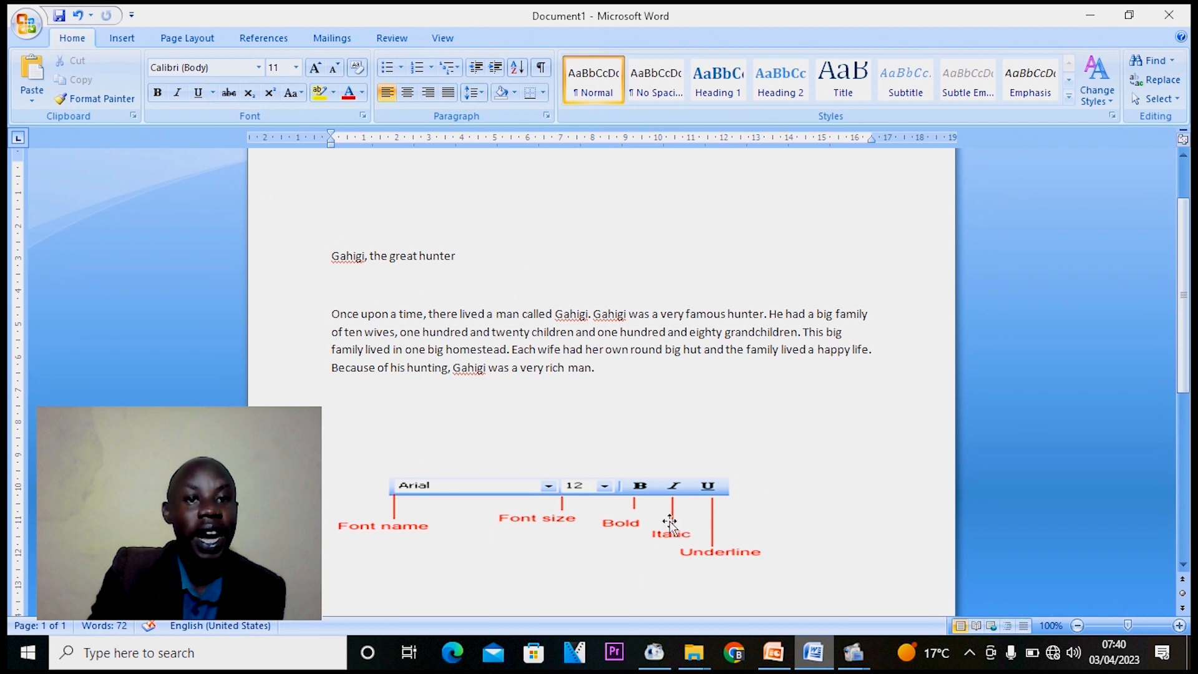
left_click(312, 270)
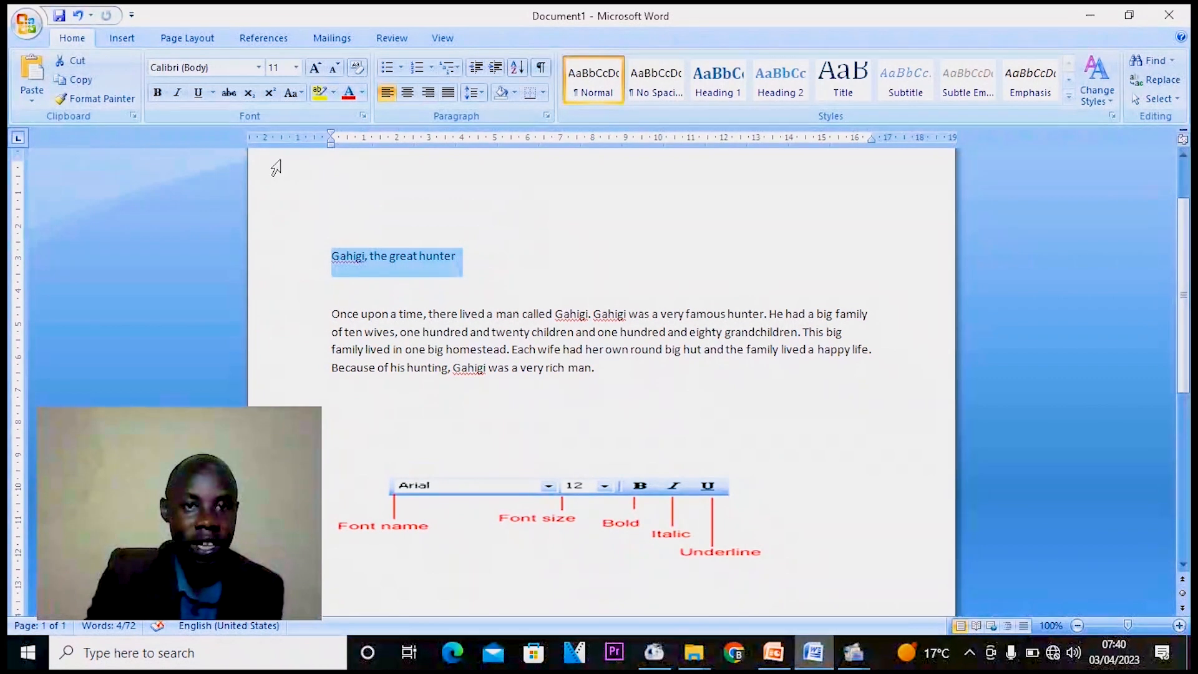
left_click(259, 68)
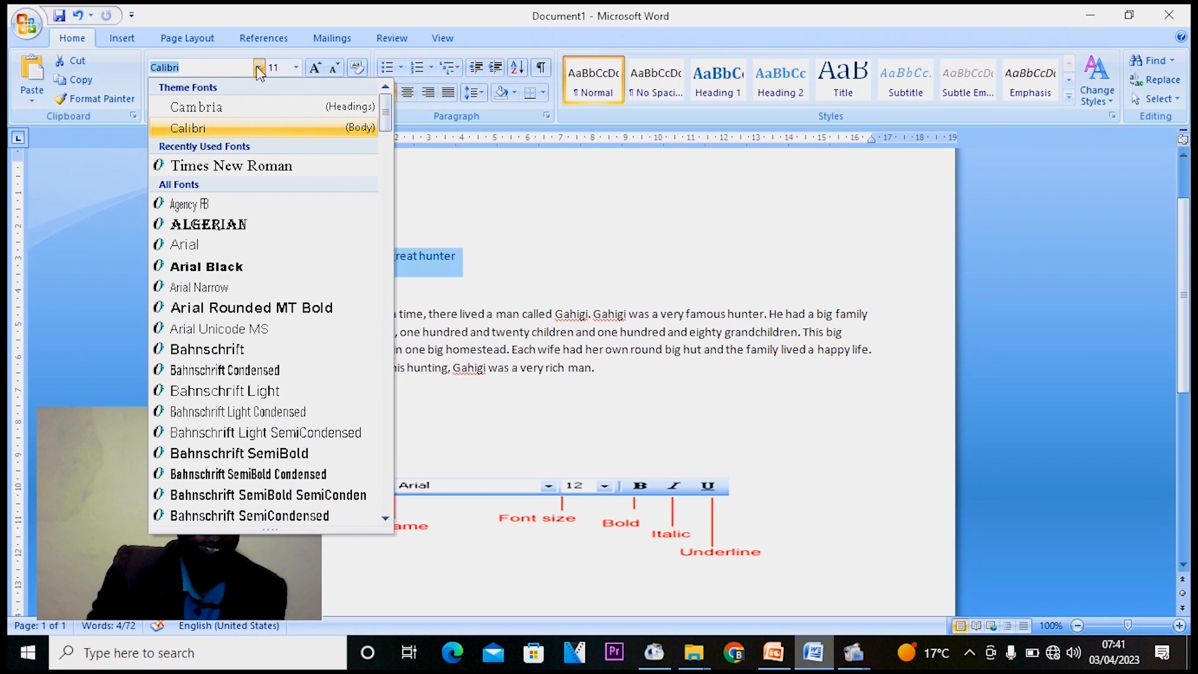
left_click(257, 168)
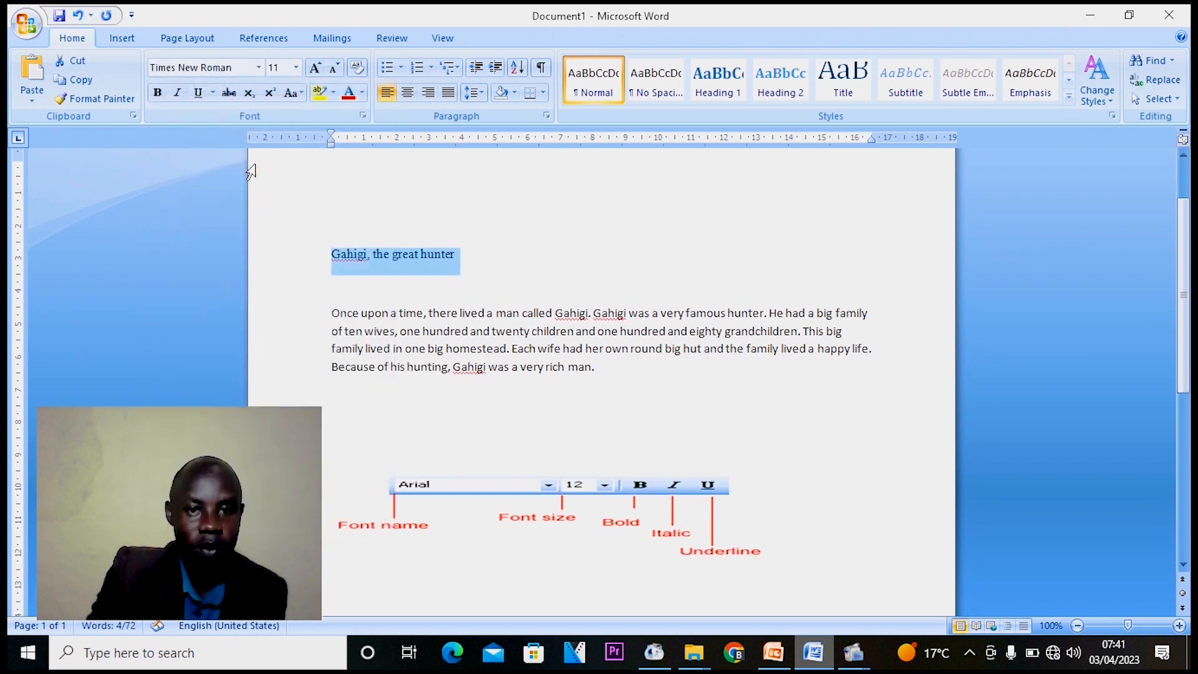
left_click(297, 69)
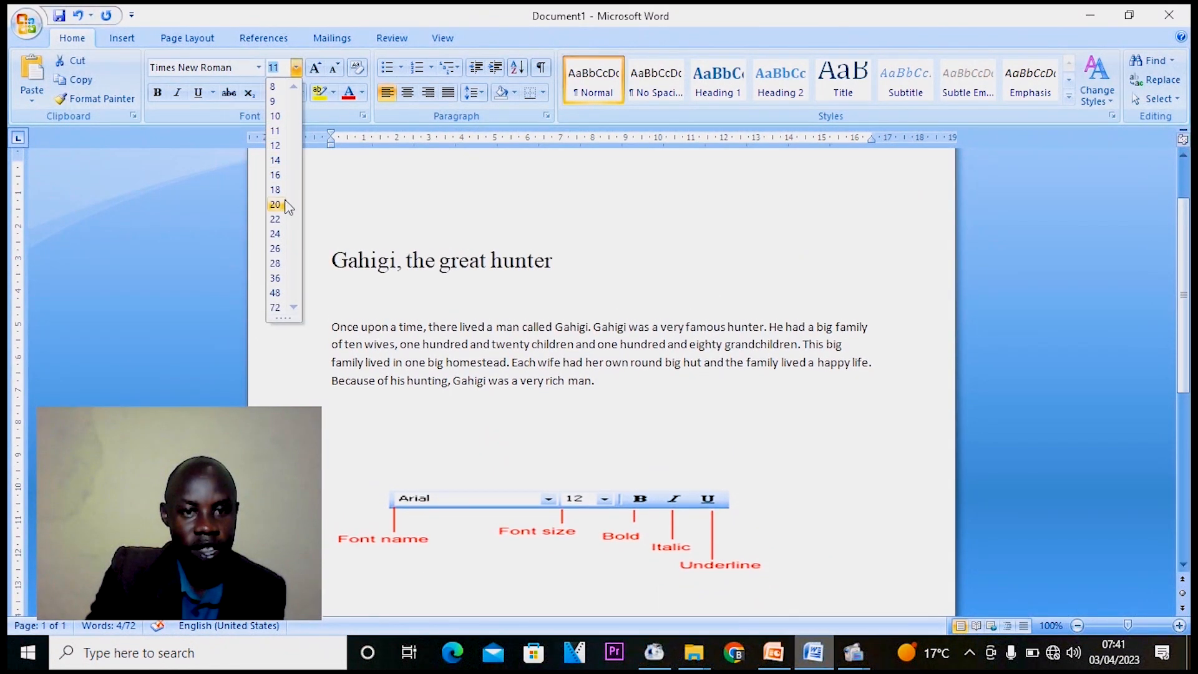
left_click(285, 238)
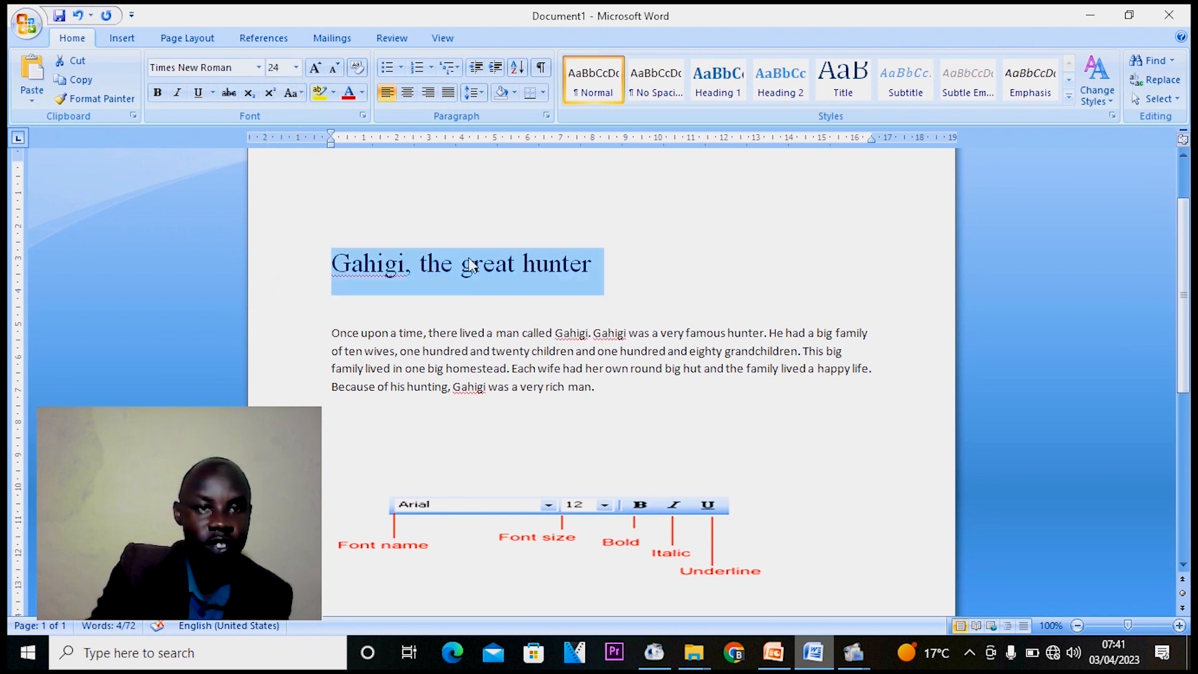
Step: Make the story title bold, underlined and italic, and set its font colour to standard red
left_click(156, 97)
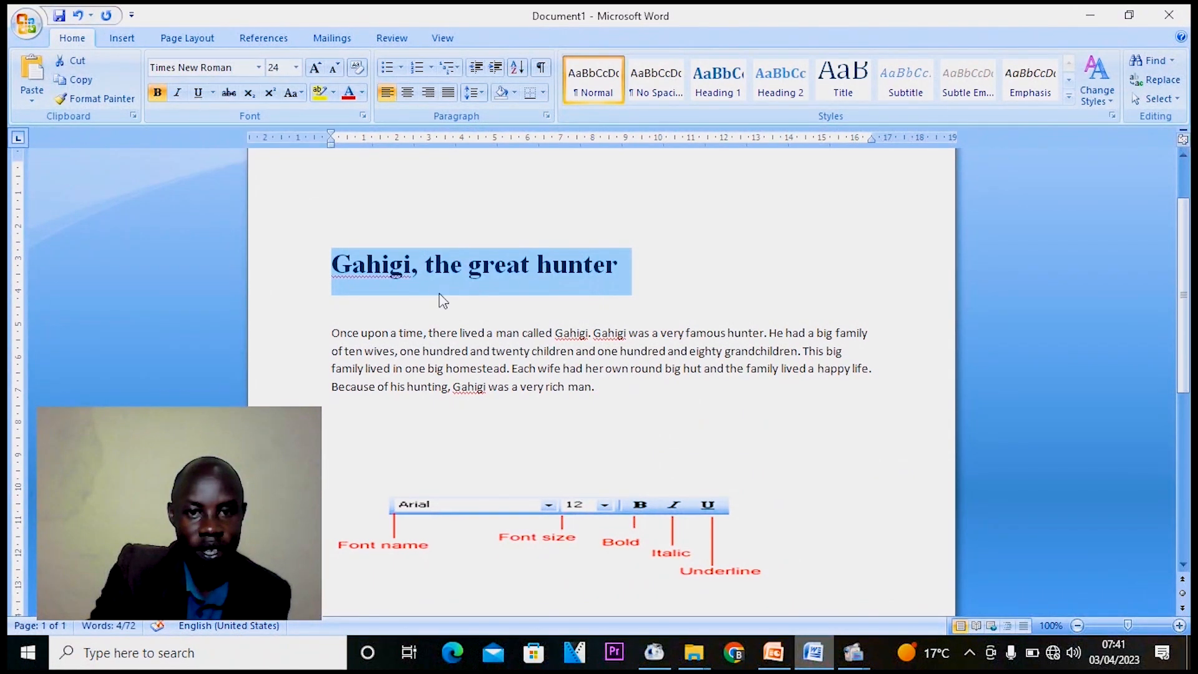
left_click(197, 95)
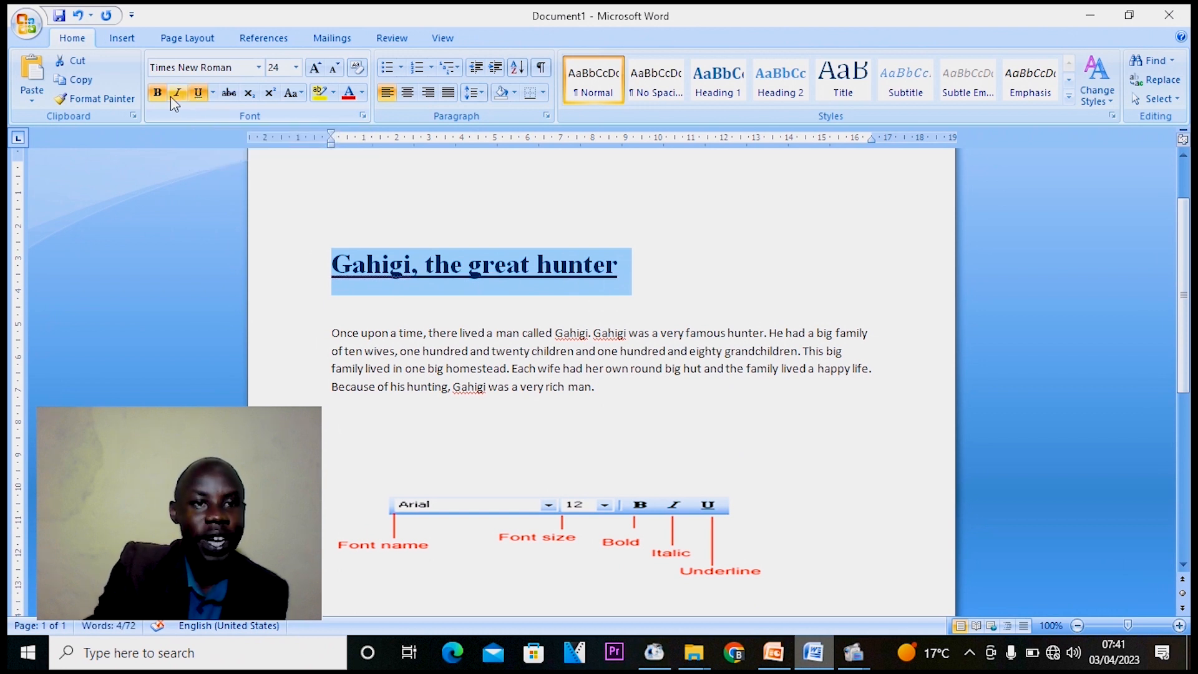
left_click(179, 98)
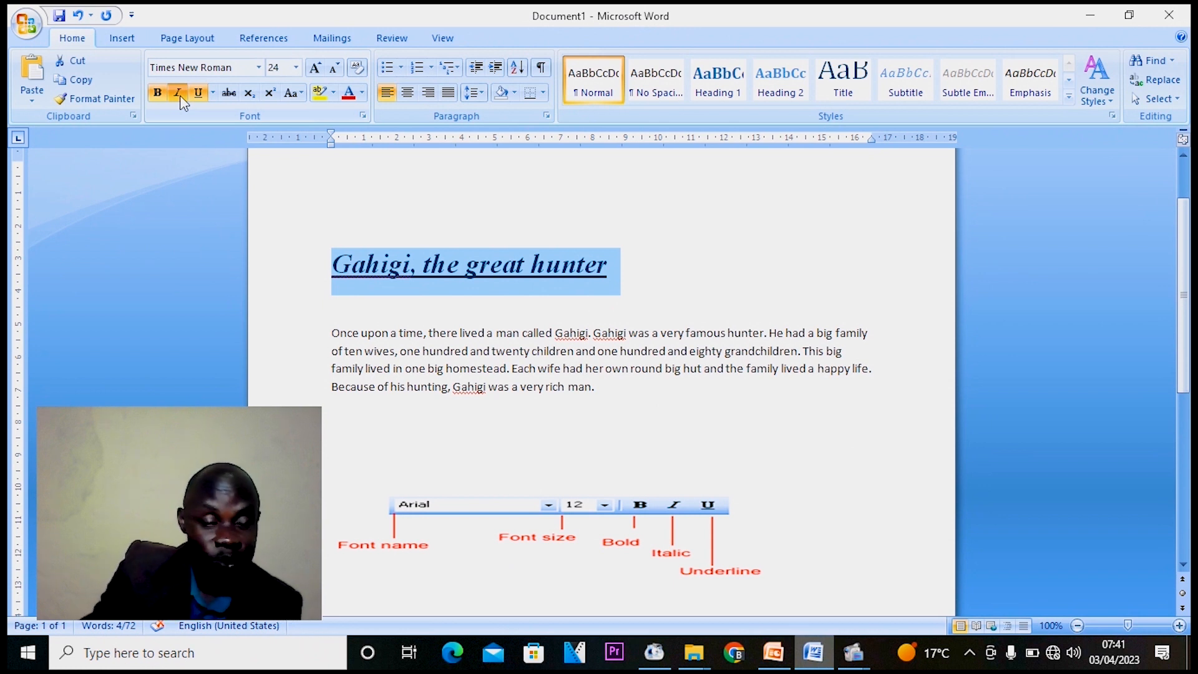
left_click(362, 95)
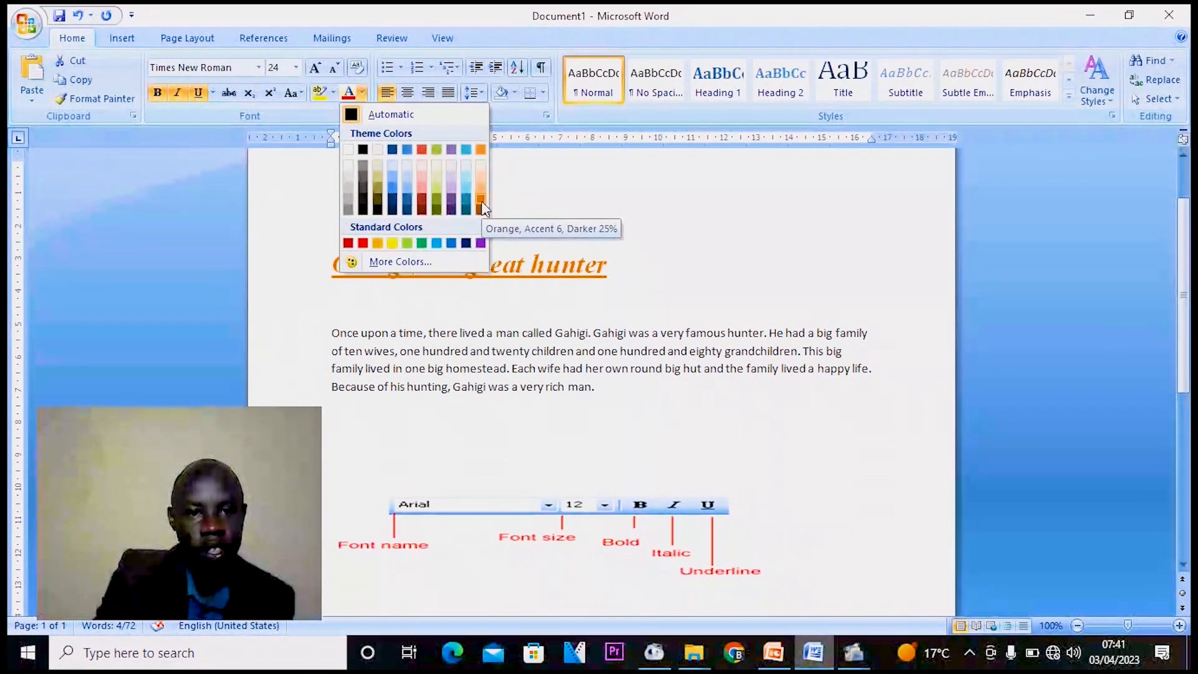
left_click(363, 243)
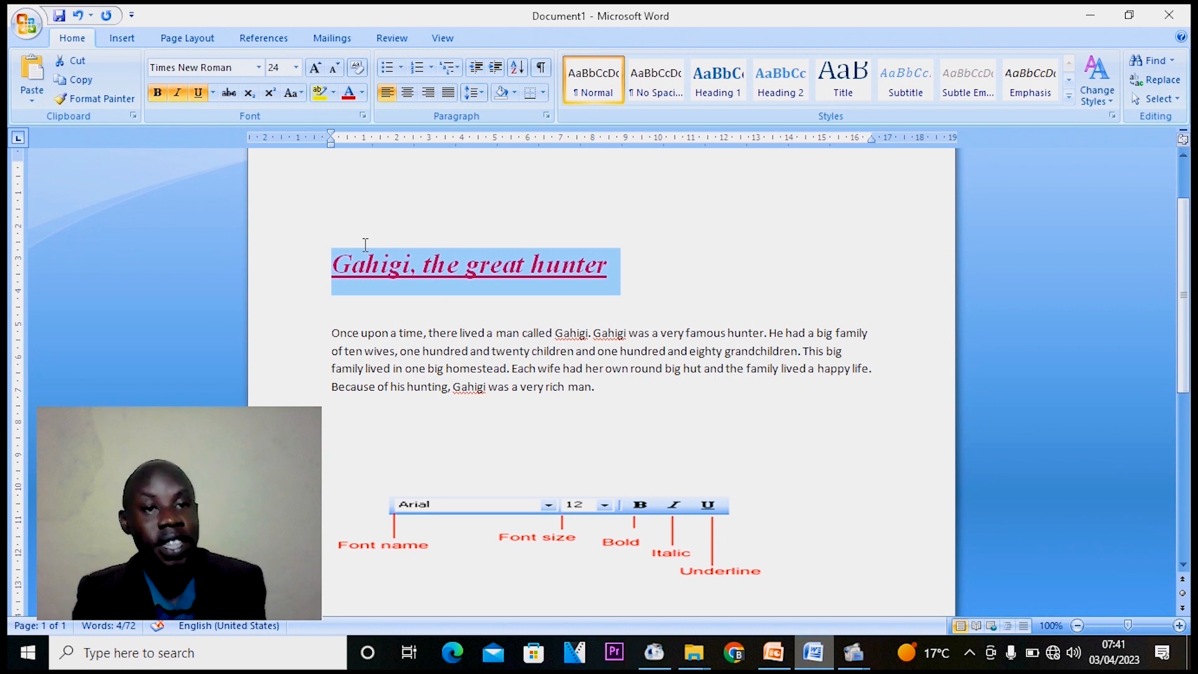
Step: Try UPPERCASE on the story title, and change its case to lowercase
left_click(300, 100)
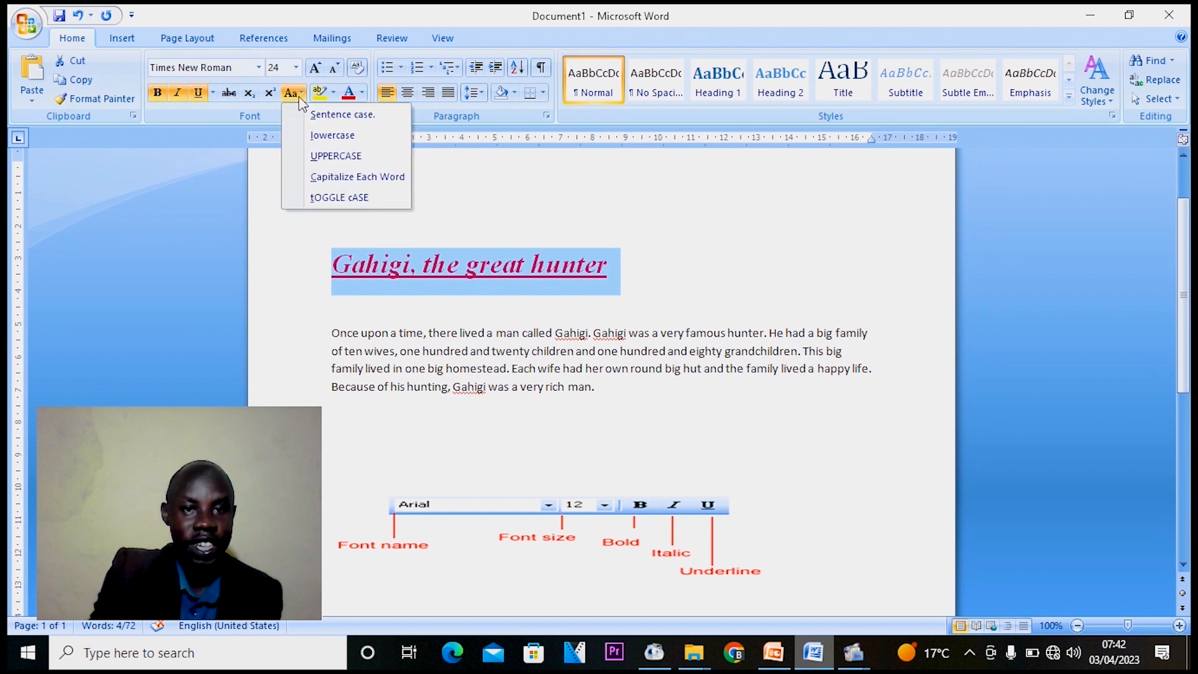
left_click(337, 157)
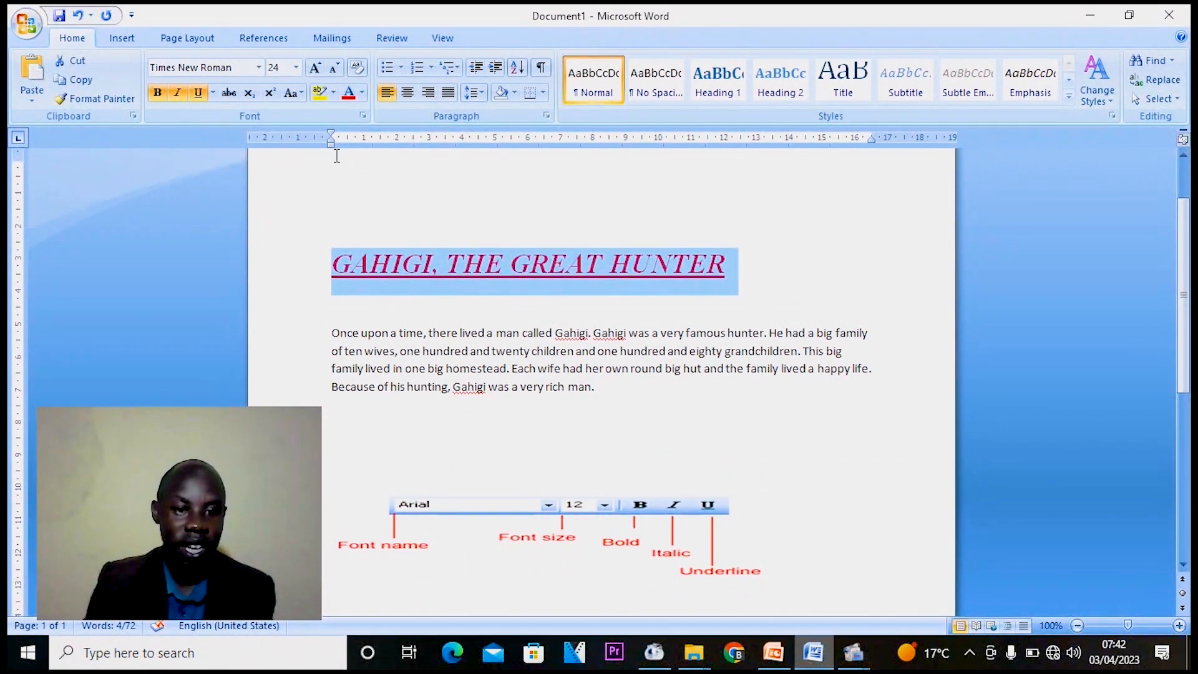
left_click(301, 93)
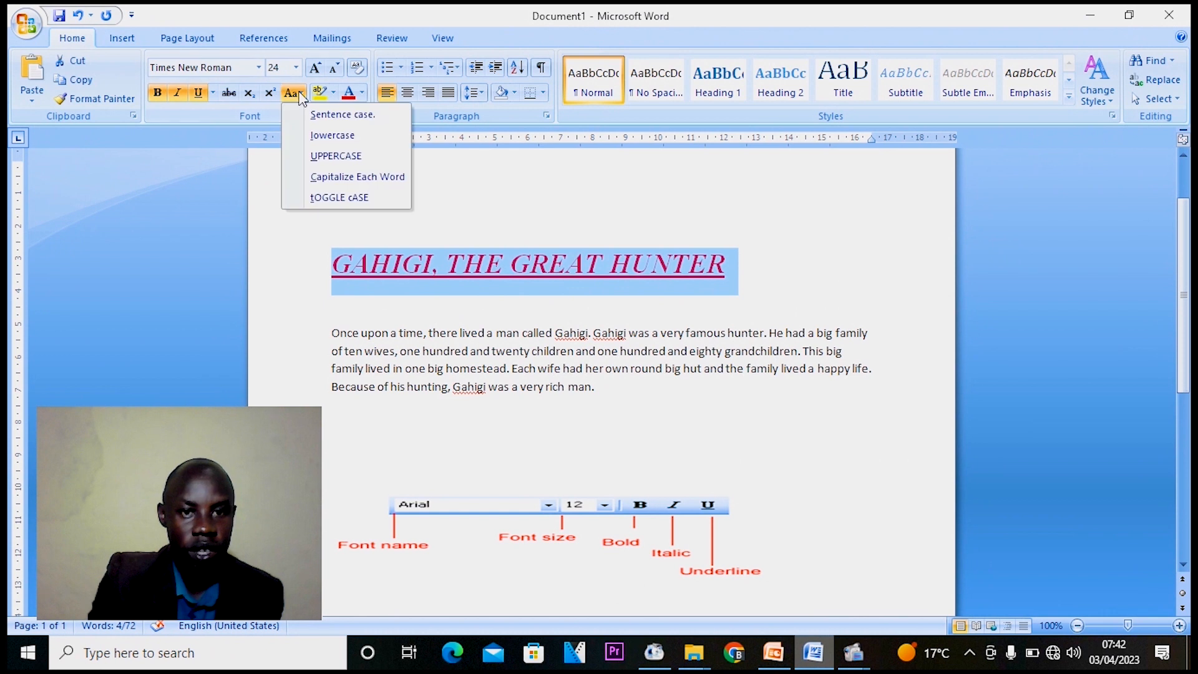
left_click(342, 140)
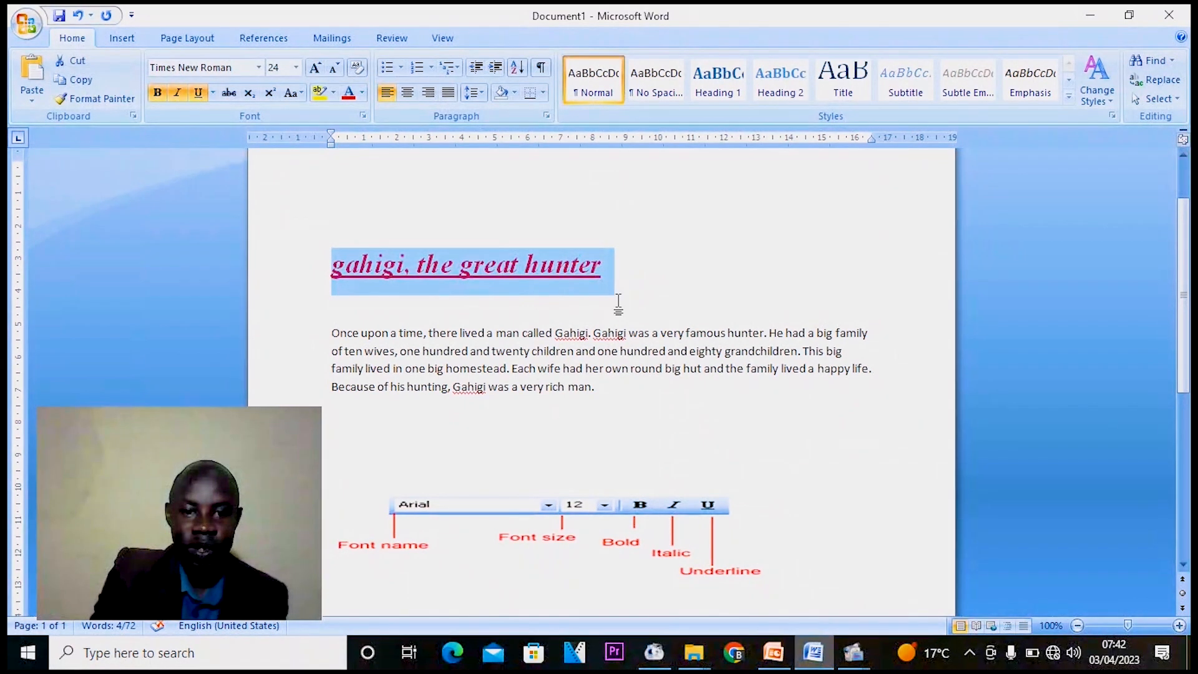
Step: Try justified, centred and left alignment on the whole story paragraph, ending with it right-aligned
left_click(305, 339)
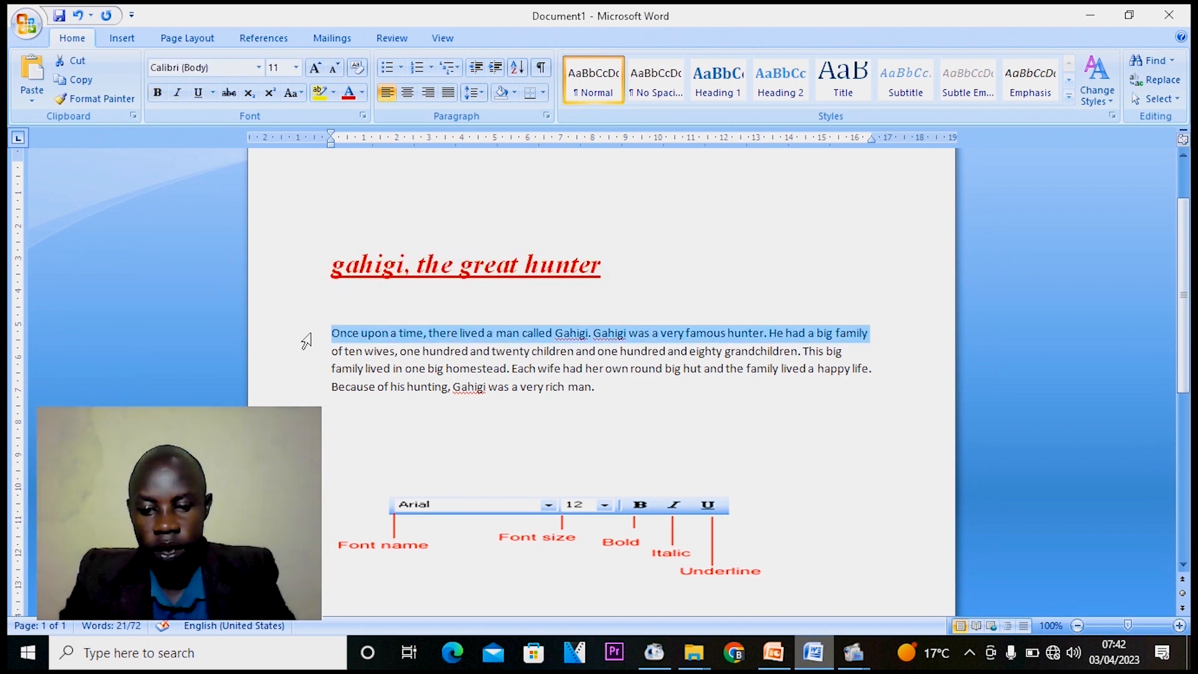
key("shift+Down")
key("shift+Down")
key("shift+Down")
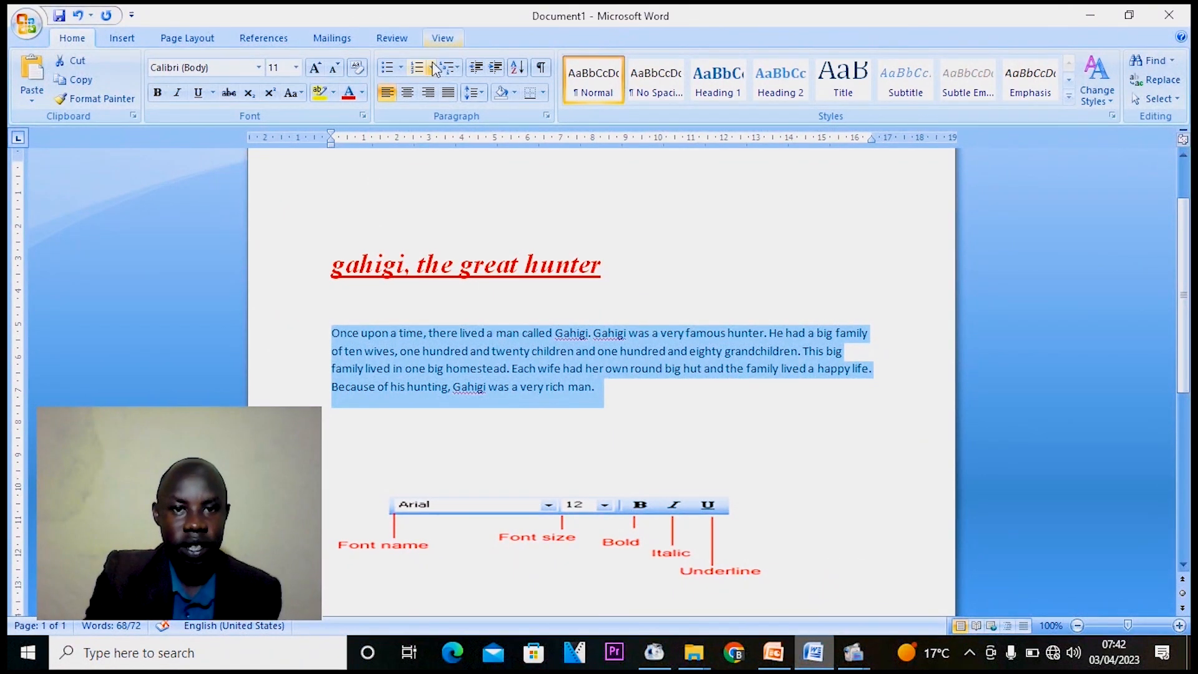
left_click(448, 92)
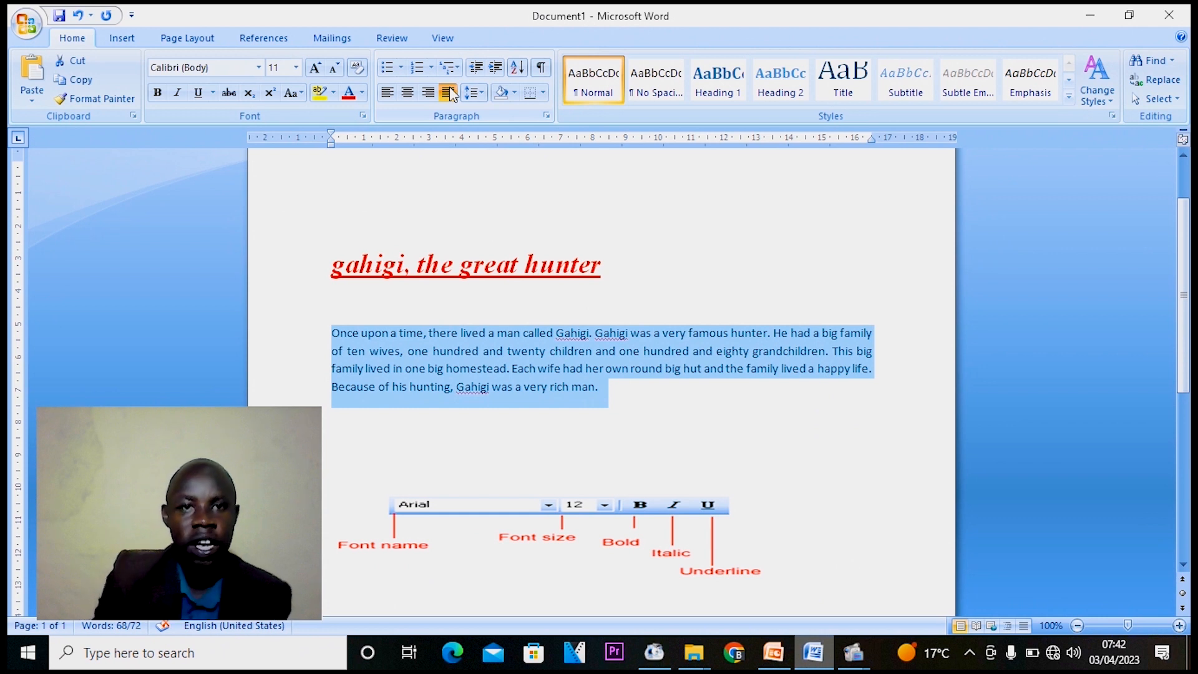
left_click(408, 94)
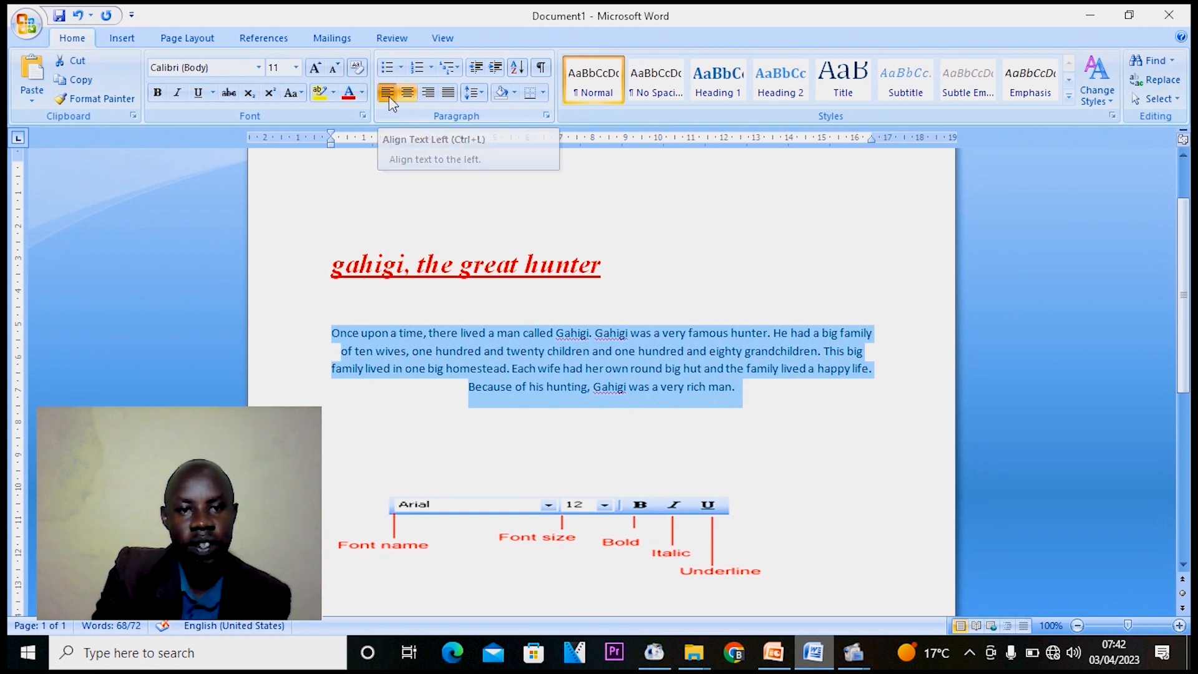
left_click(388, 94)
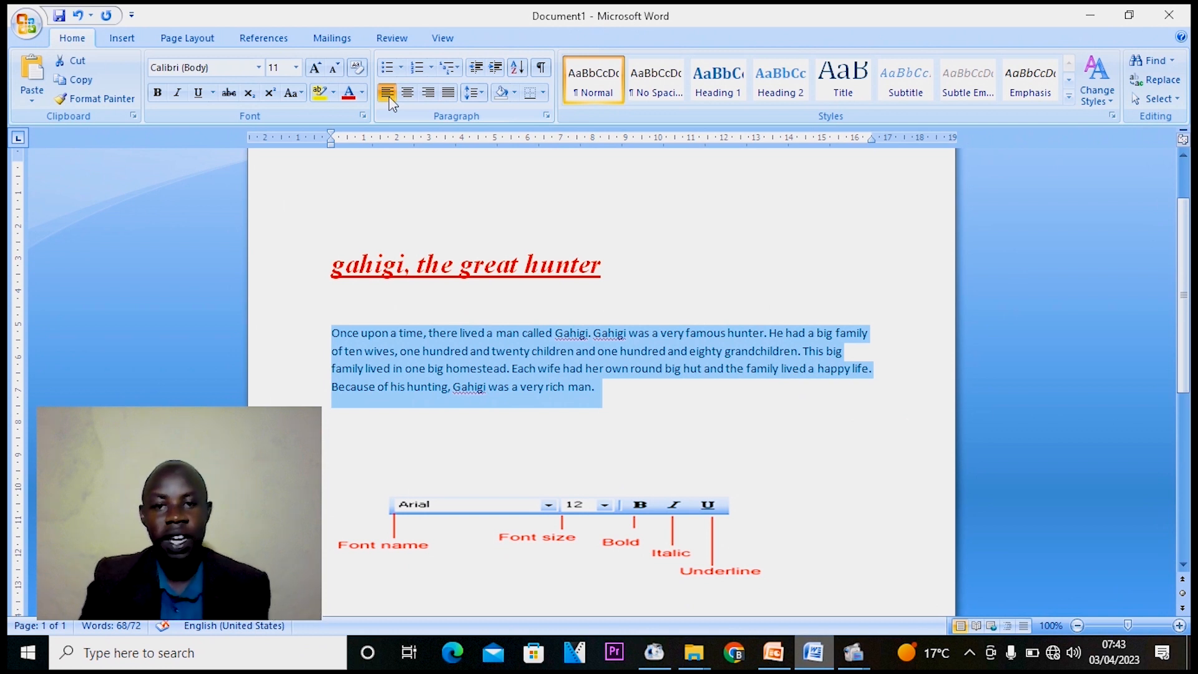
left_click(429, 93)
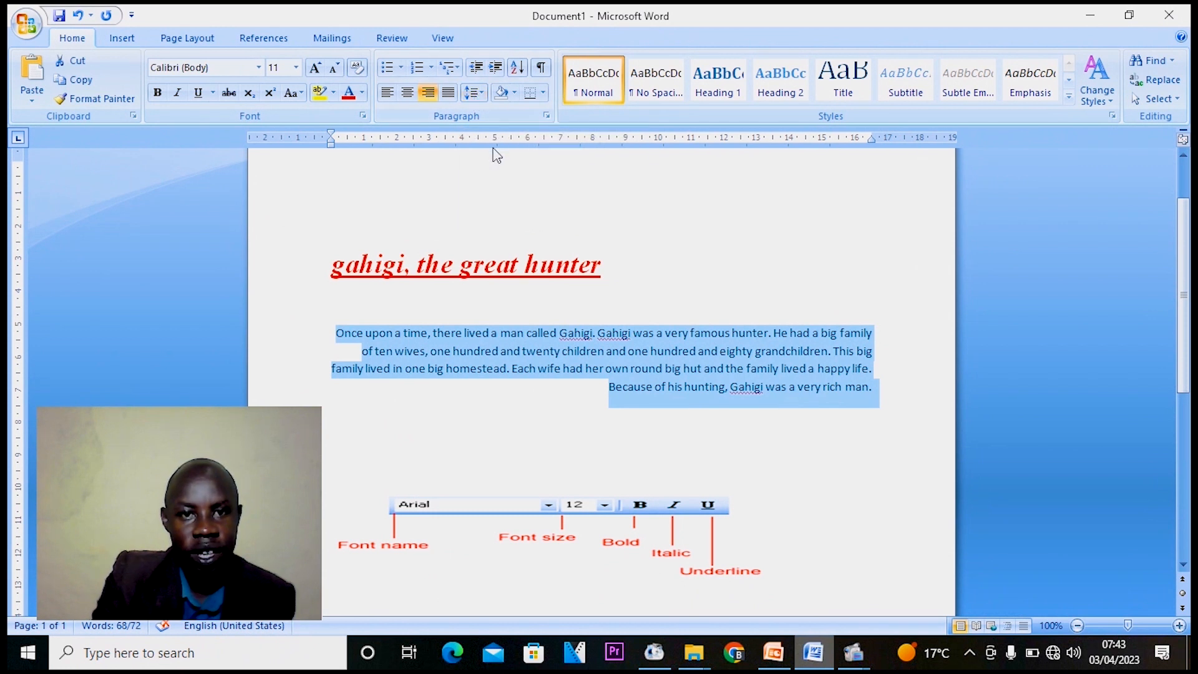
Step: Set the line spacing of the story paragraph to 2.0
left_click(477, 94)
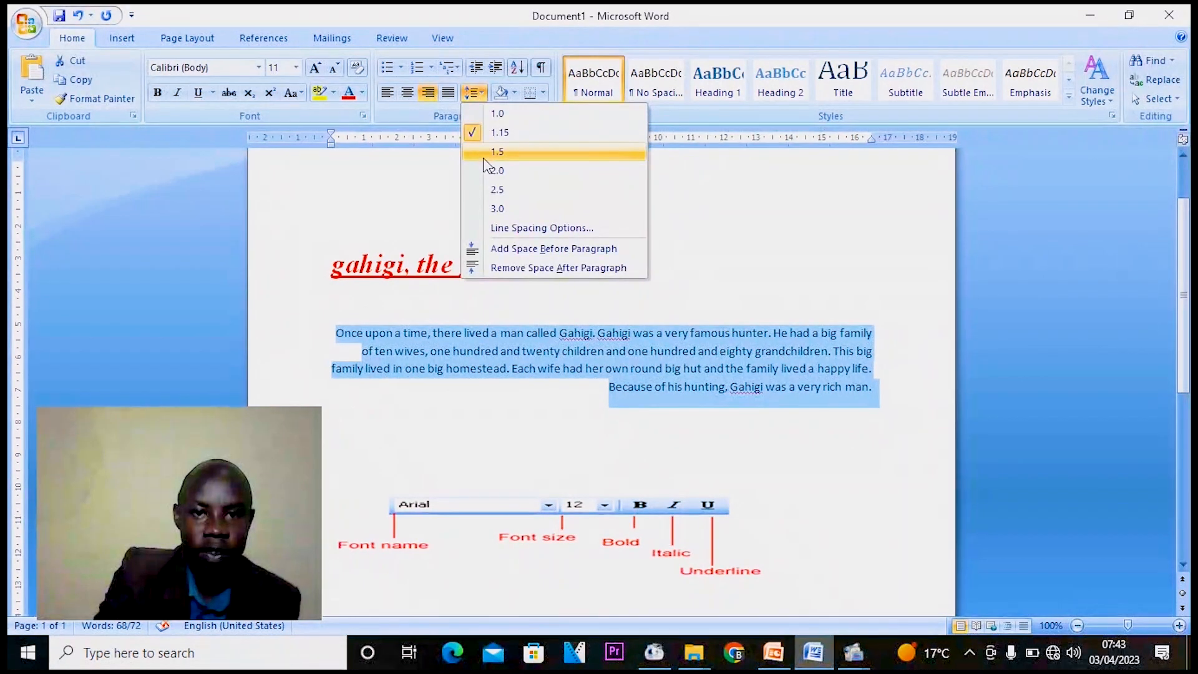
left_click(494, 172)
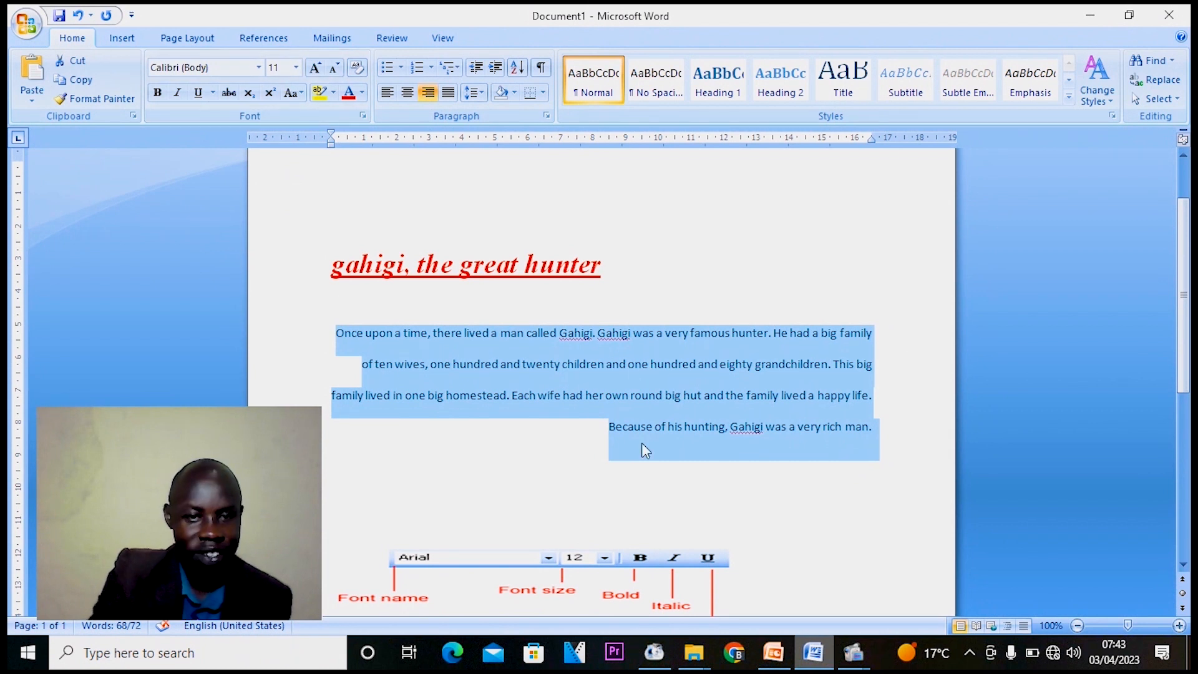
Step: Add blank lines below the story paragraph to push the picture down, and enter x on the empty line beneath the paragraph
left_click(640, 507)
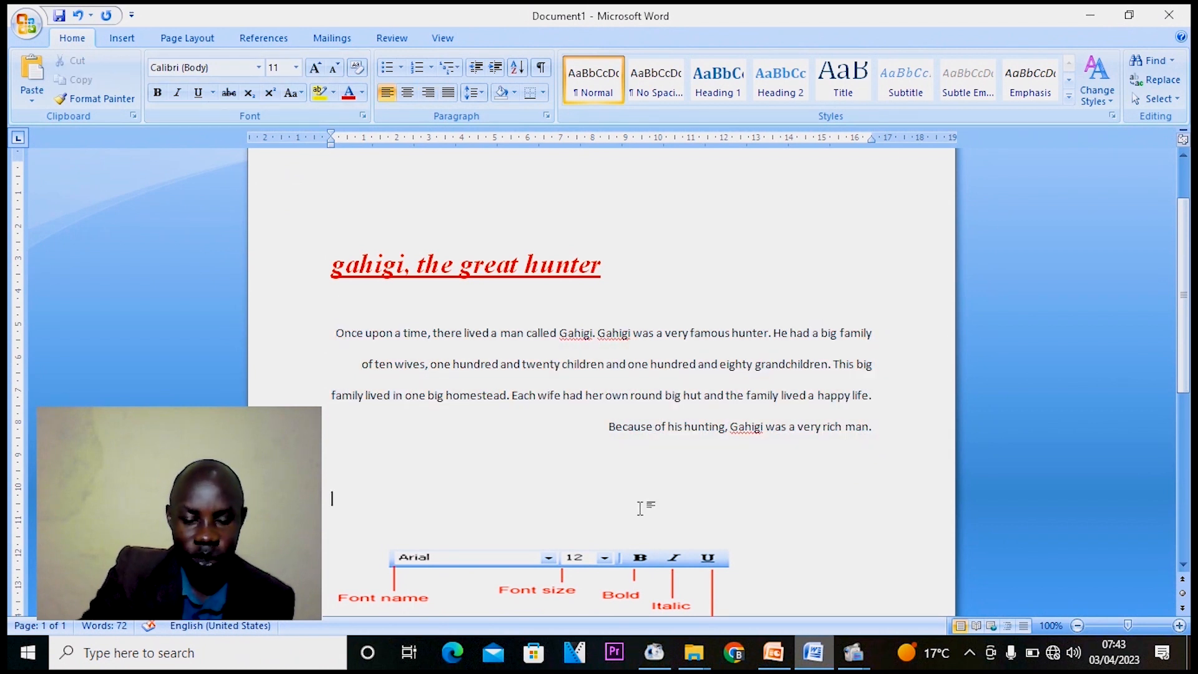
key("Return")
key("Return")
key("Return")
key("Return")
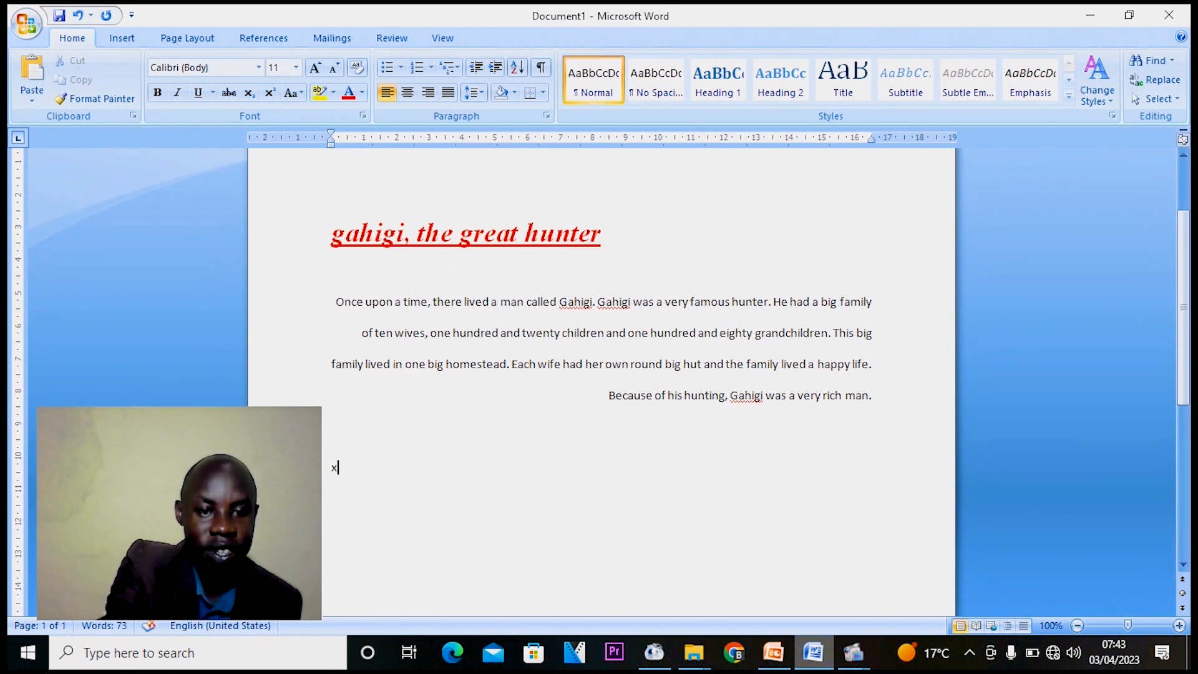
Step: Enlarge the x below the paragraph to size 72 and shift it to about the middle of its line
key("shift+Left")
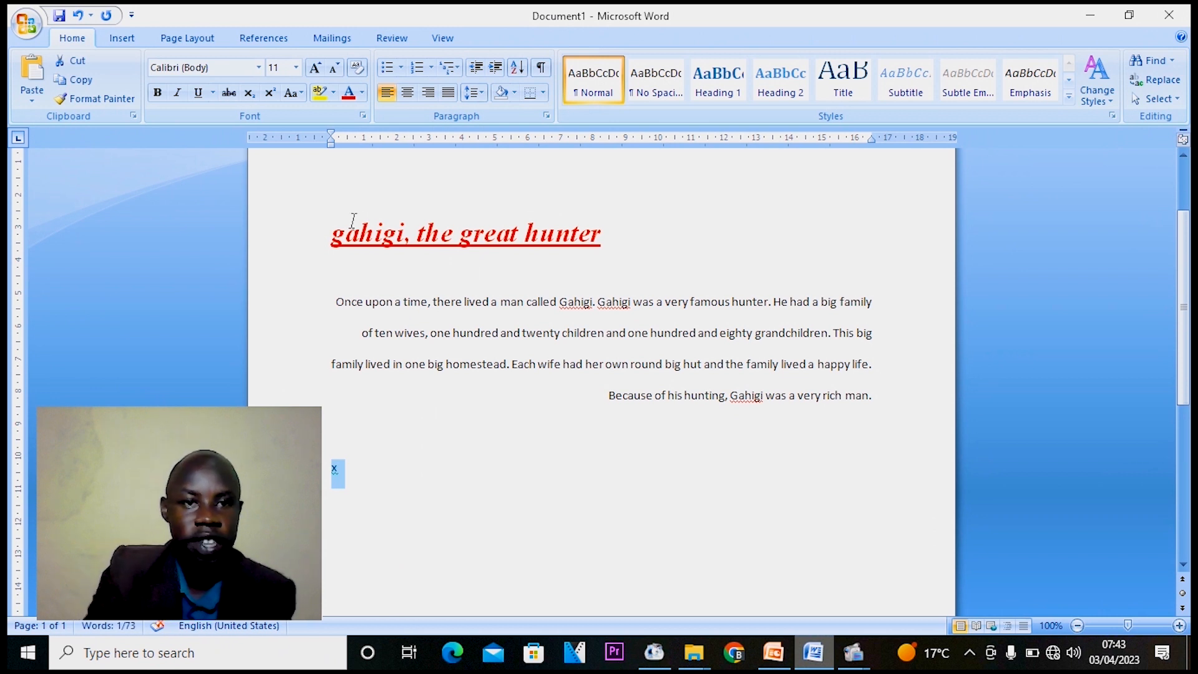
left_click(295, 70)
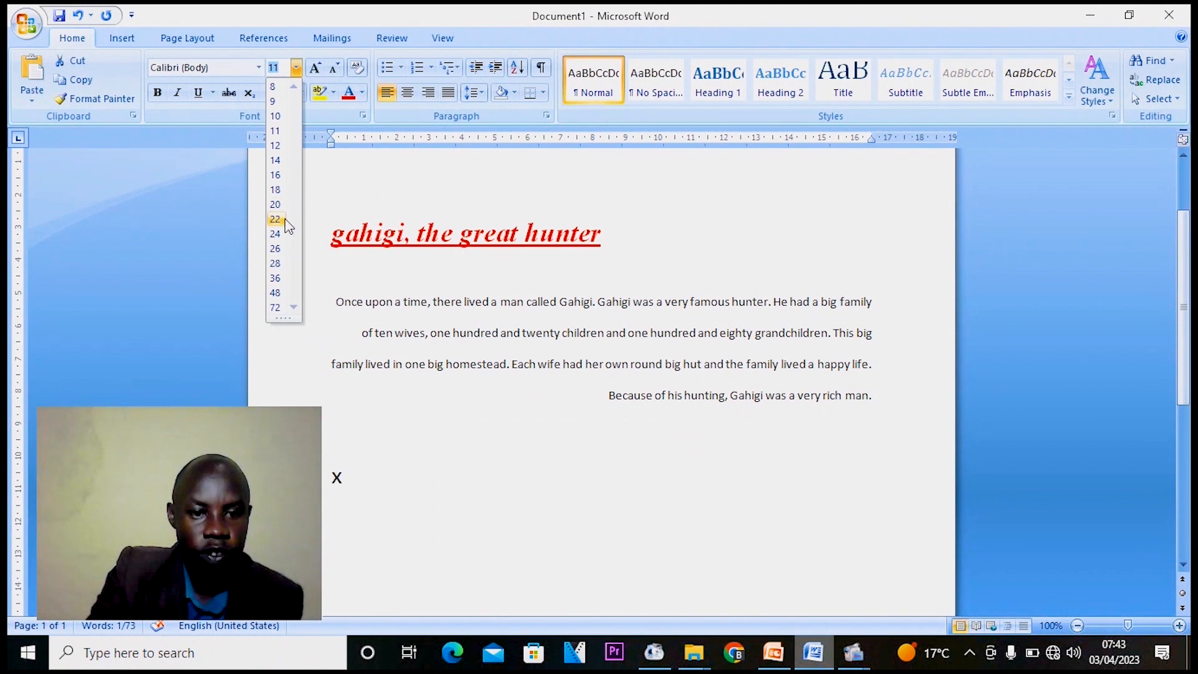
left_click(276, 308)
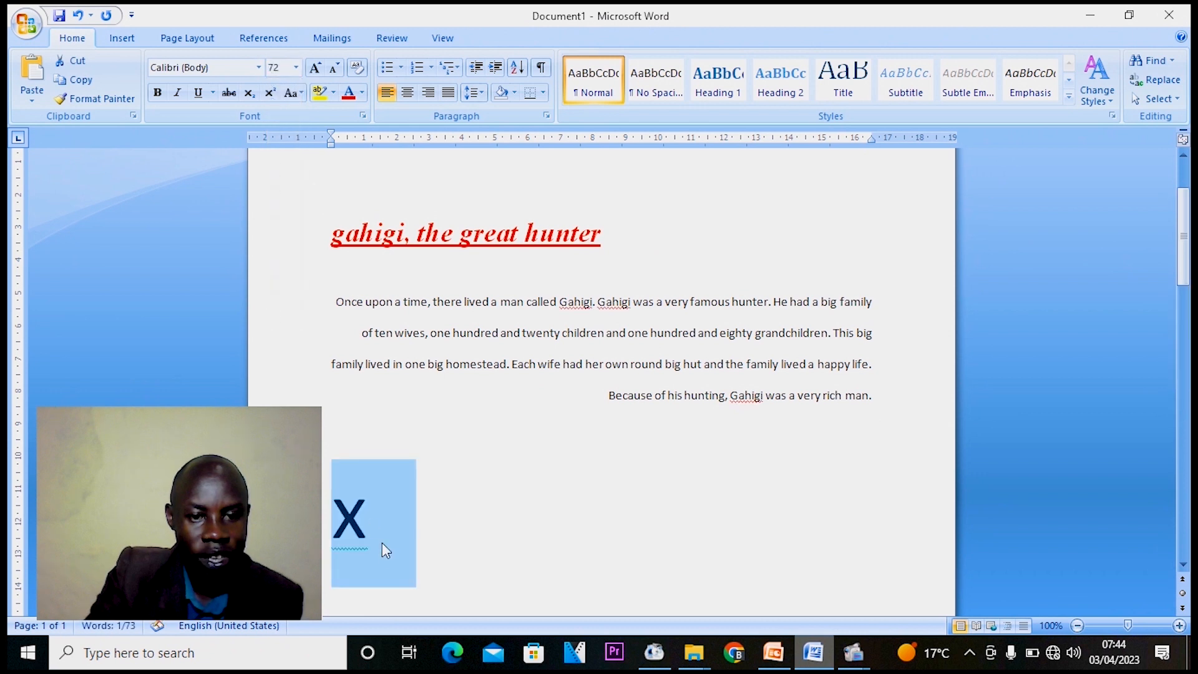
left_click(327, 529)
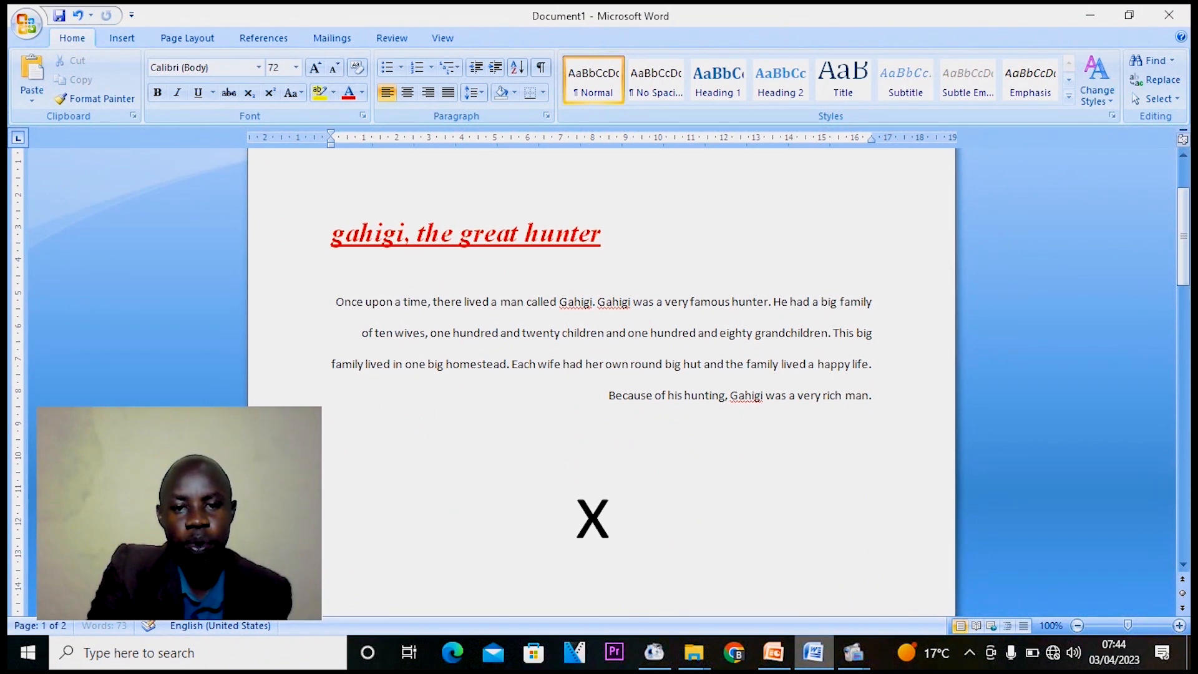
Step: Add a 2 after the large X, format it as superscript, and start a new line below it
left_click(626, 504)
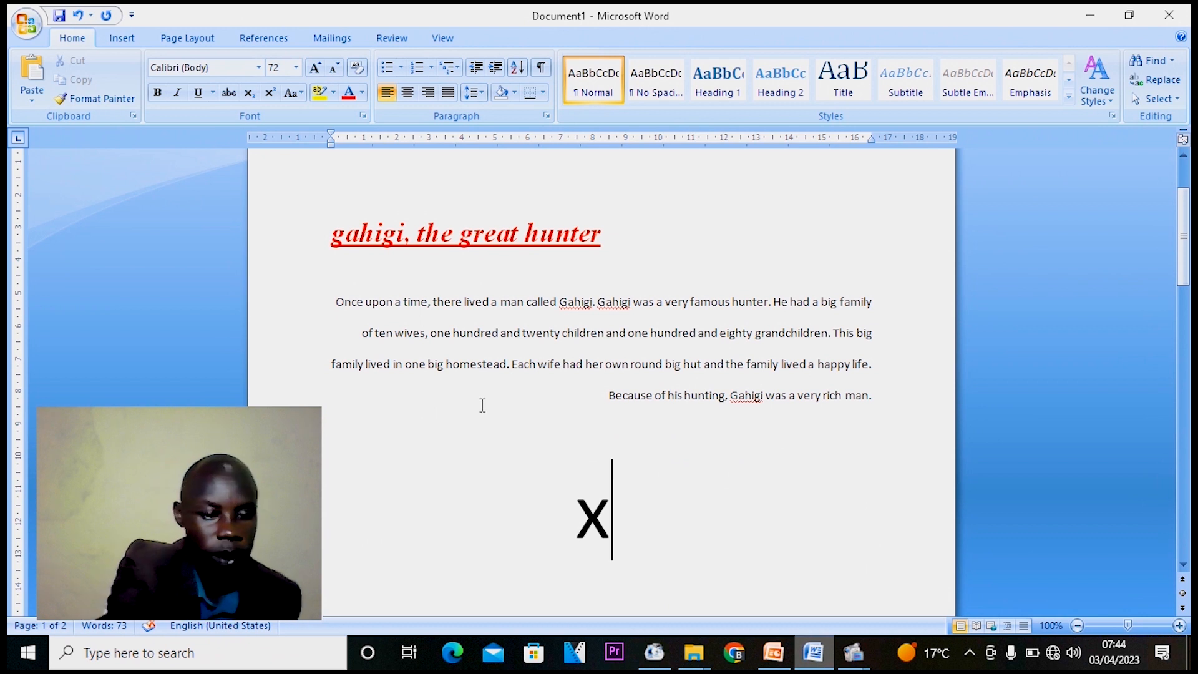
type("2")
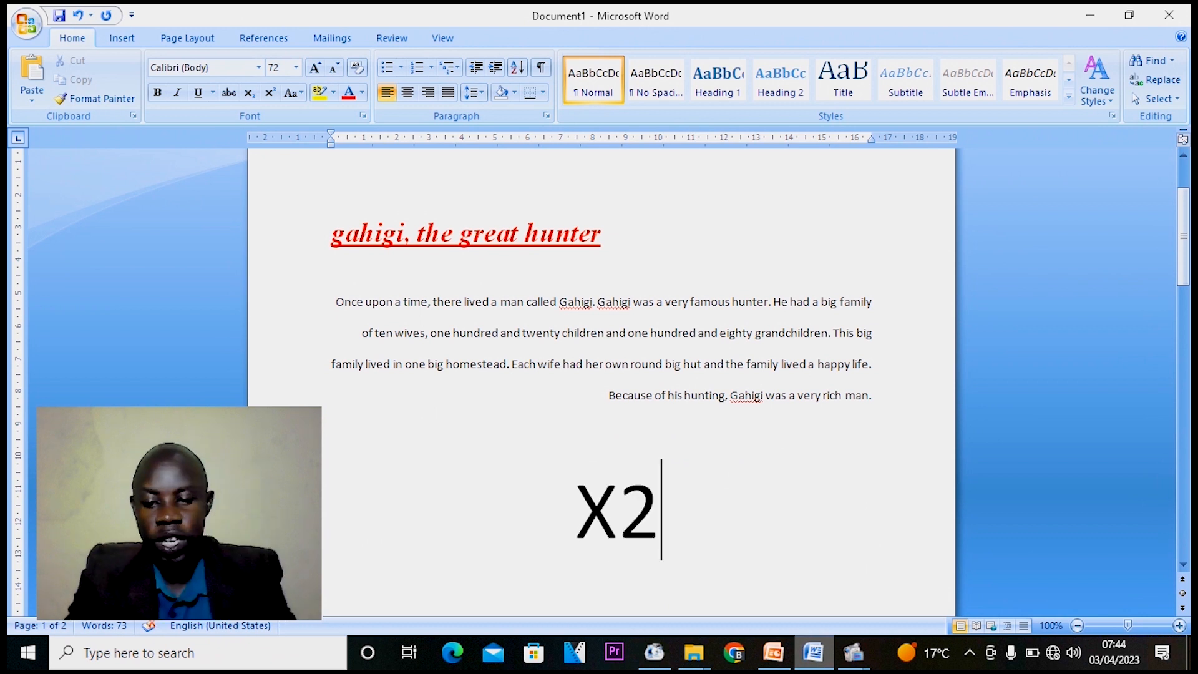
key("shift+Left")
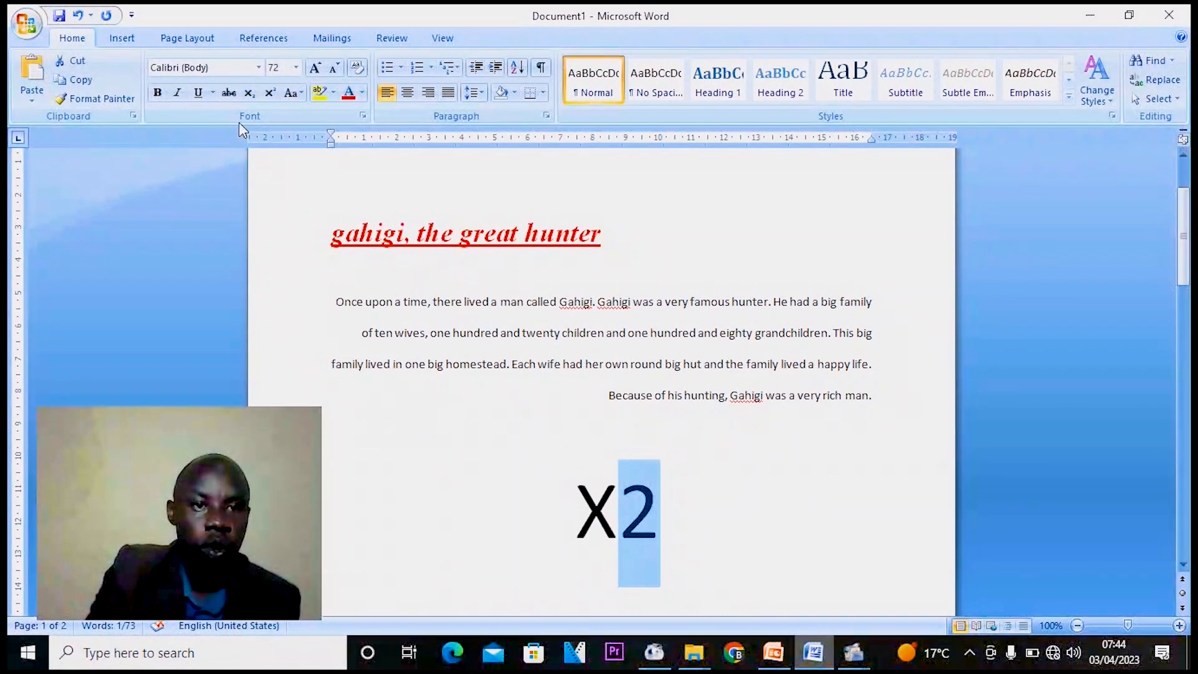
left_click(269, 93)
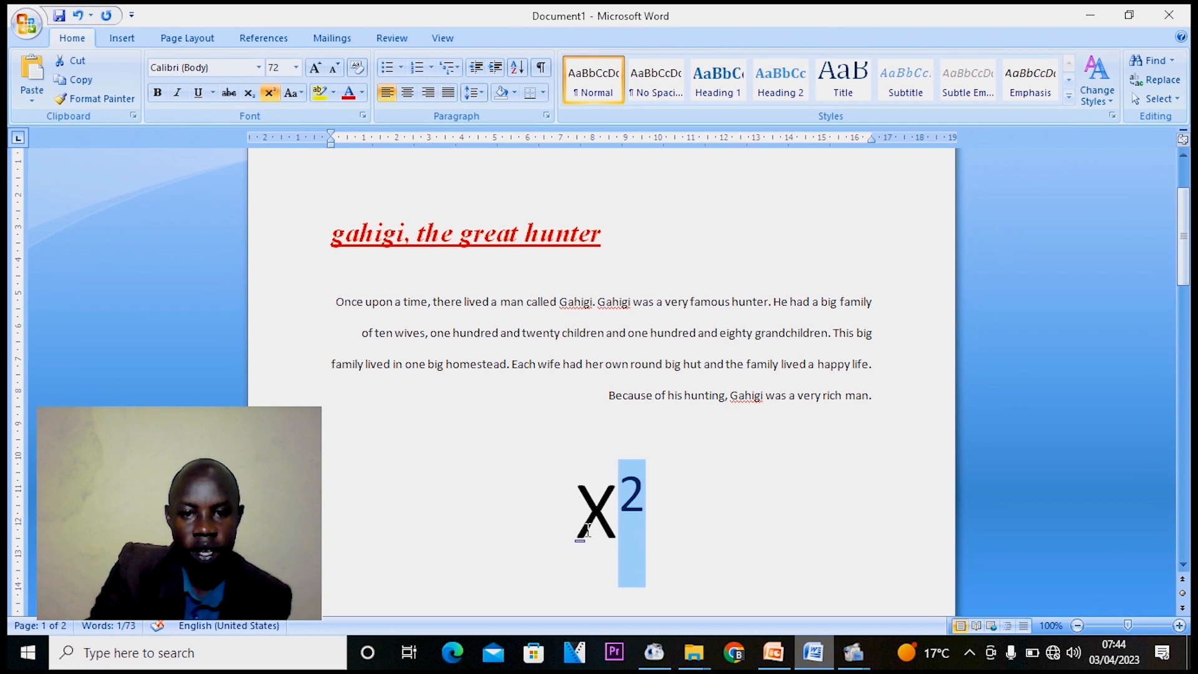
left_click(642, 570)
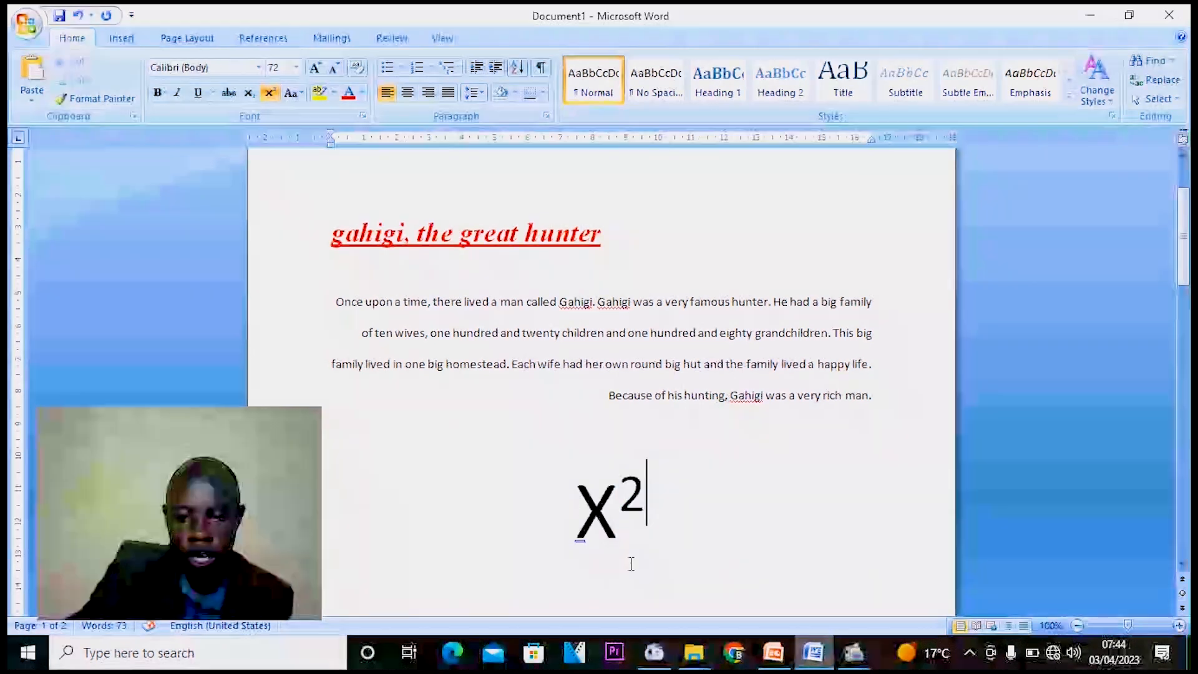
key("Return")
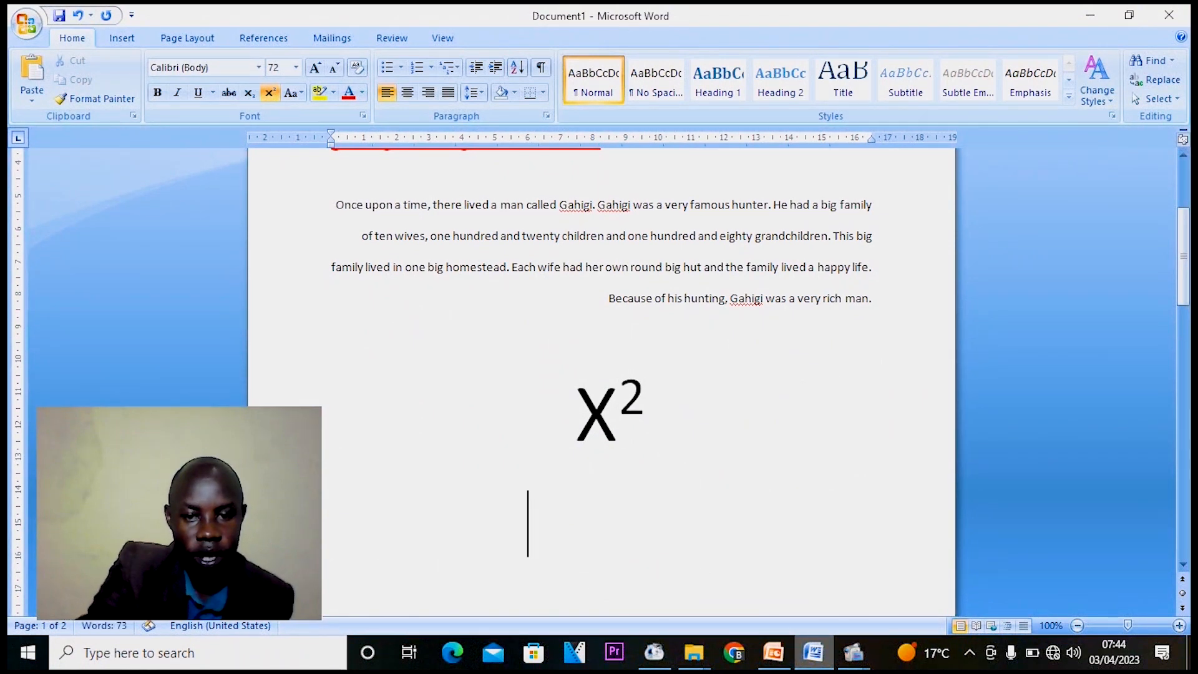
Step: Enter H2O in capitals on the empty line below the X with the superscript 2
type("H")
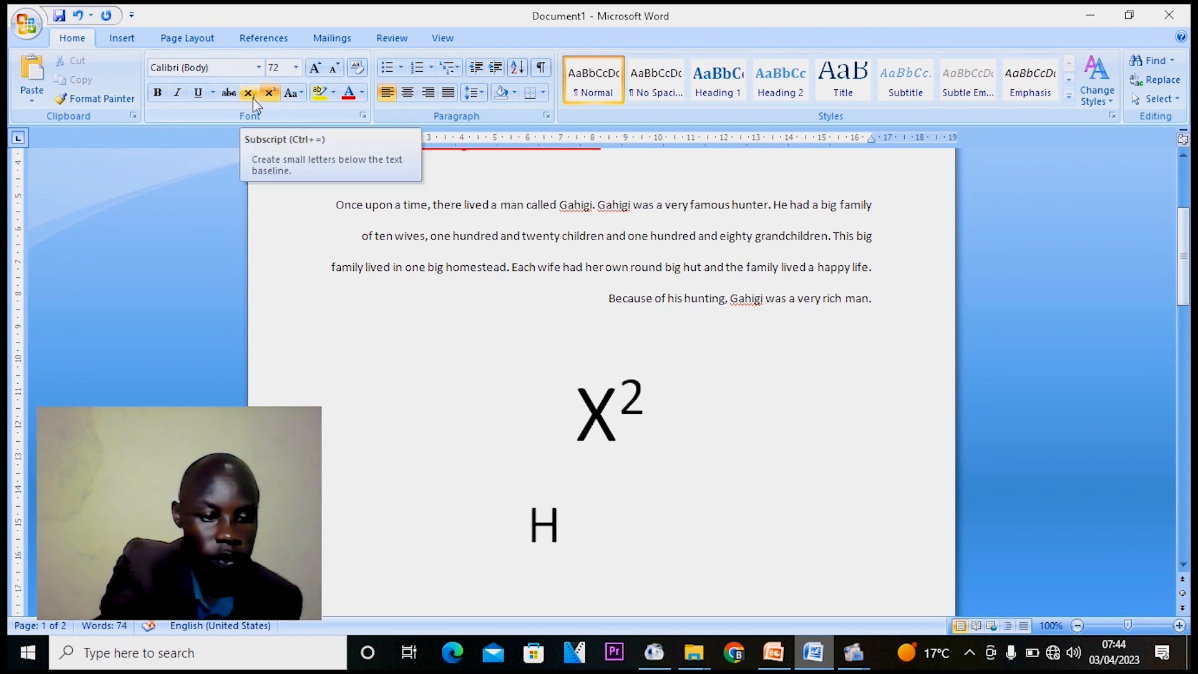
type("2")
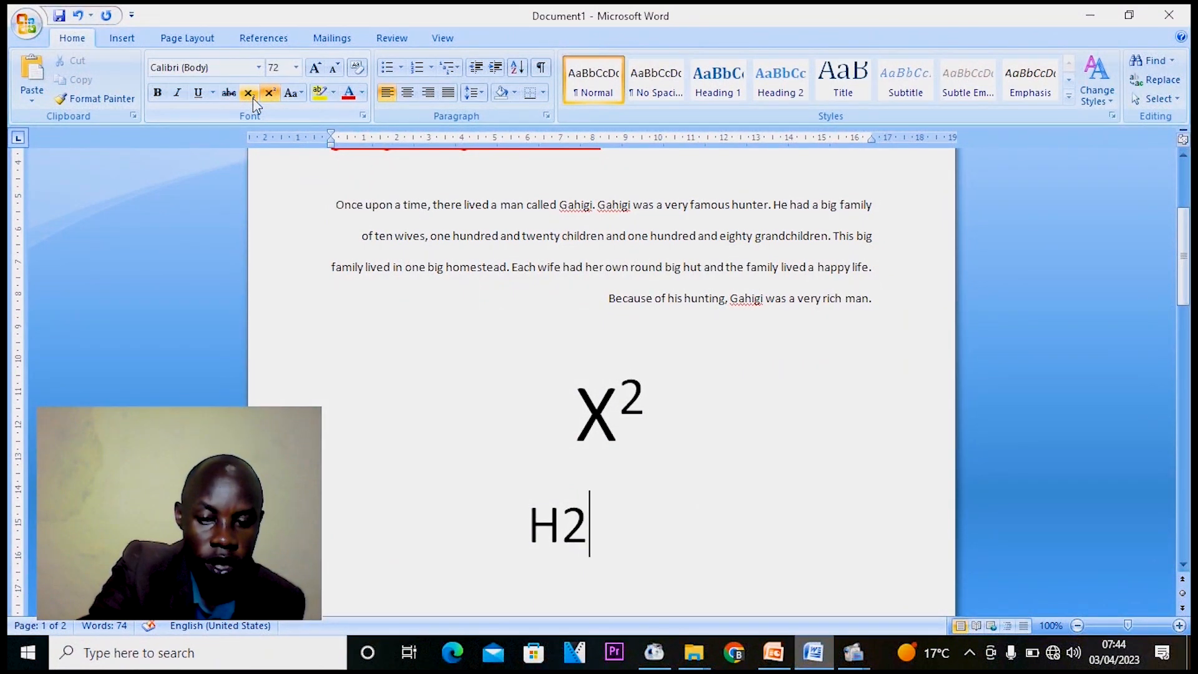
type("o")
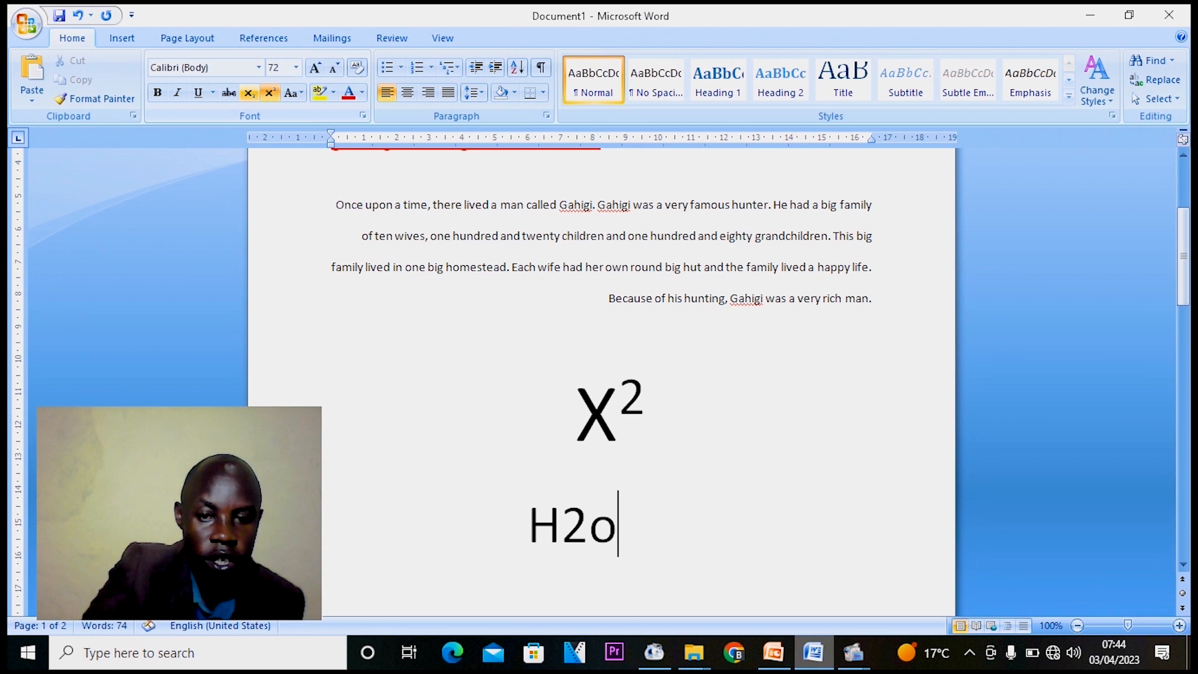
key("BackSpace")
type("O")
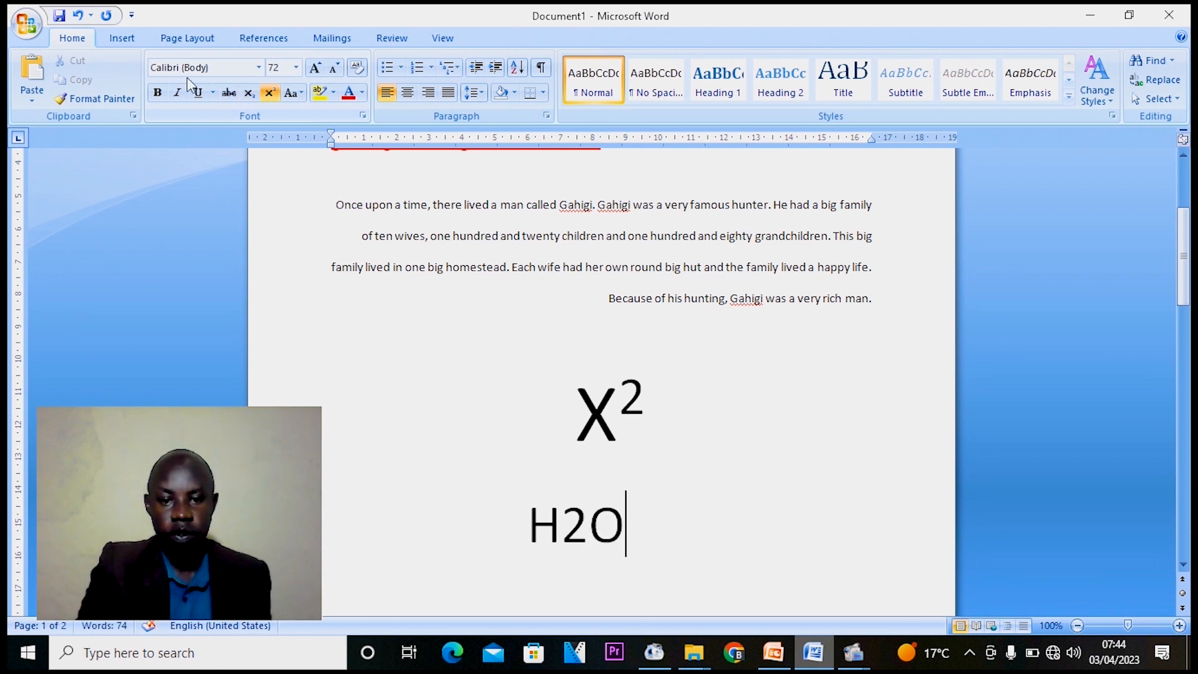
Step: Format the 2 in H2O as subscript
left_click(587, 521)
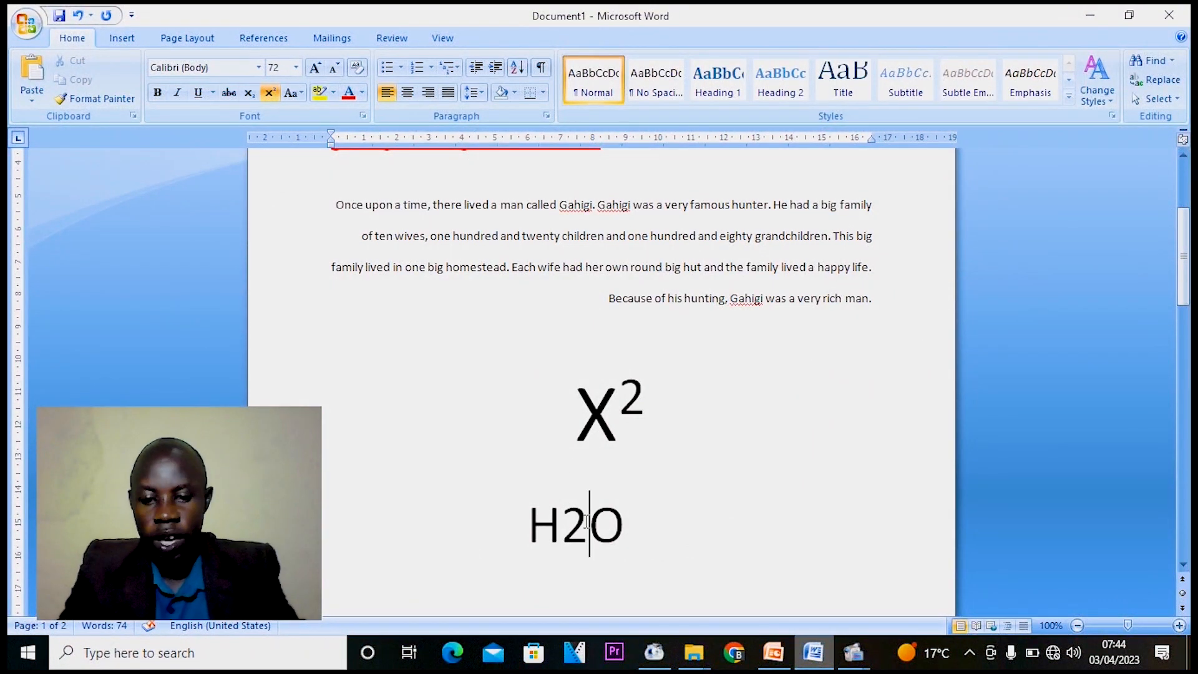
left_click_drag(588, 521, 571, 523)
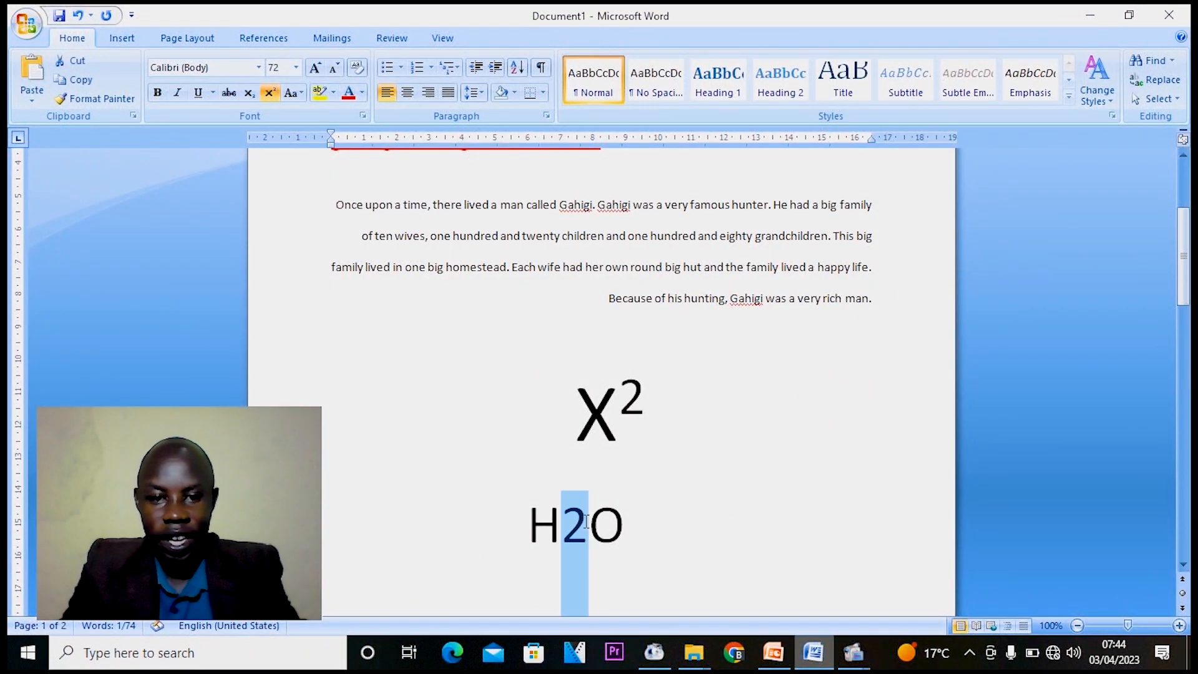
left_click(245, 95)
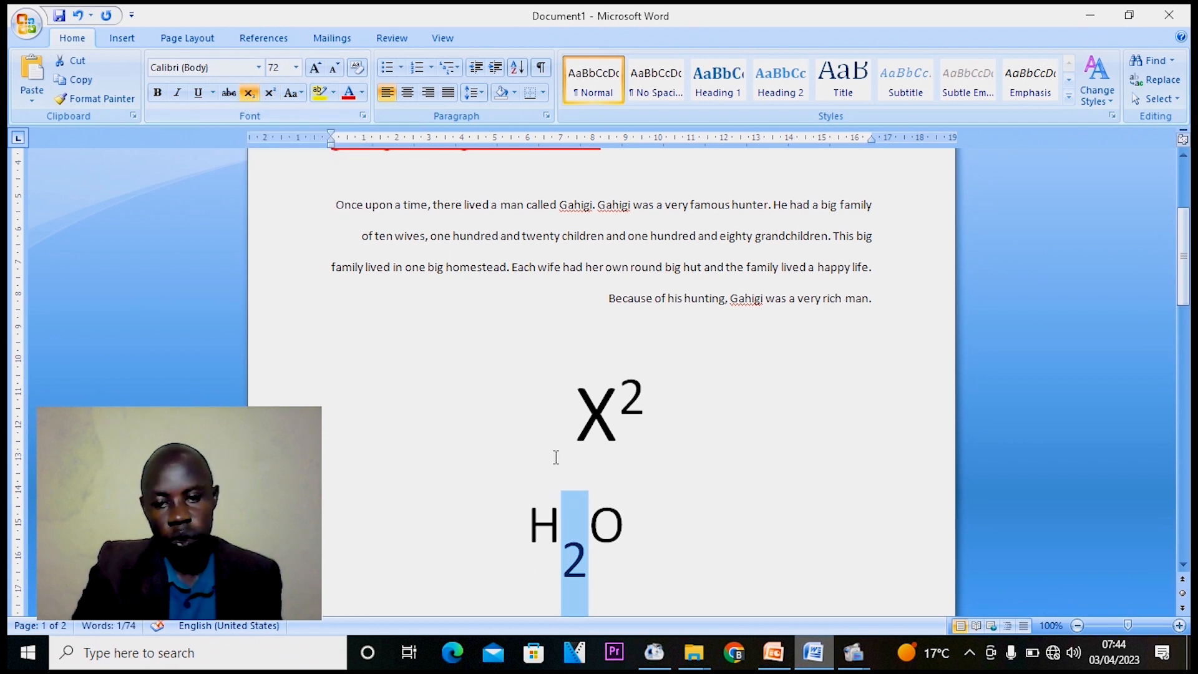
left_click(710, 566)
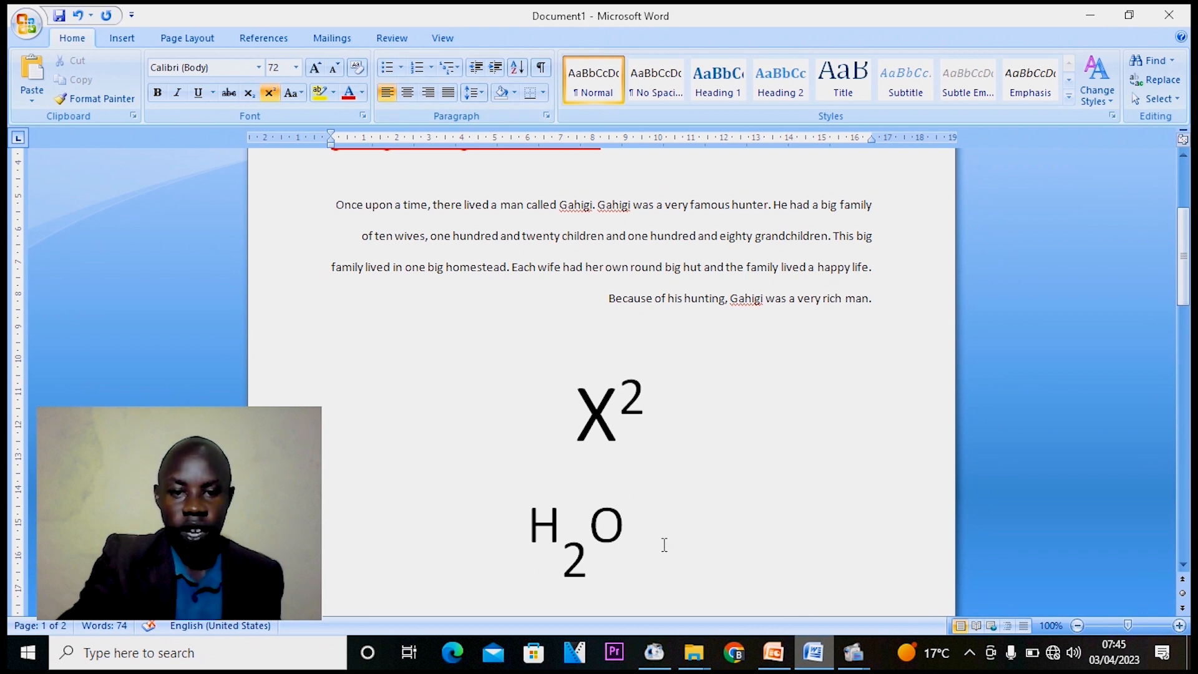
Step: Add blank lines below the H2O formula to reach the next page, and enter two first names there on separate lines
key("Return")
key("Return")
key("Return")
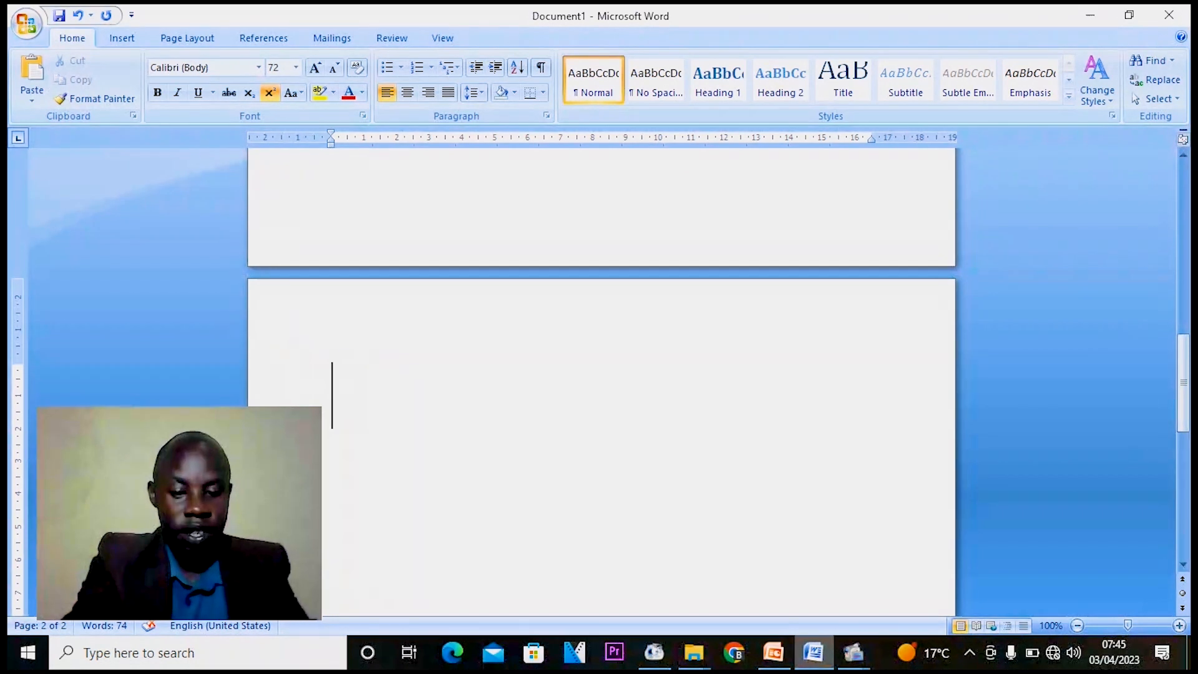
type("Fred")
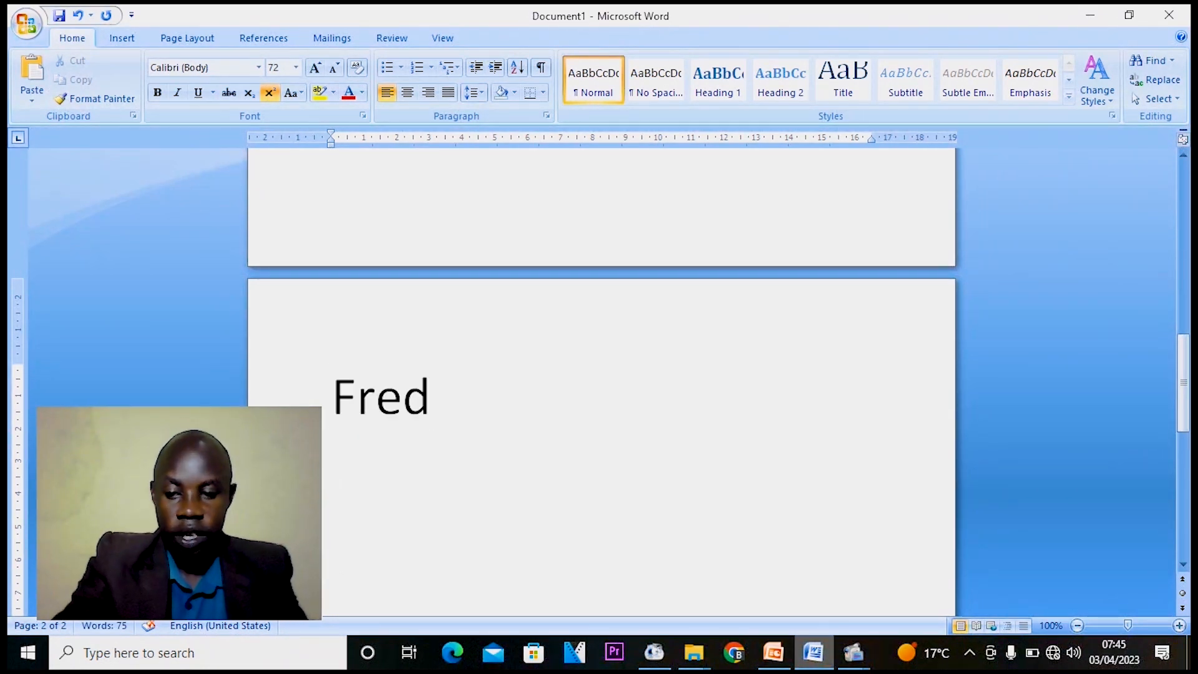
key("Return")
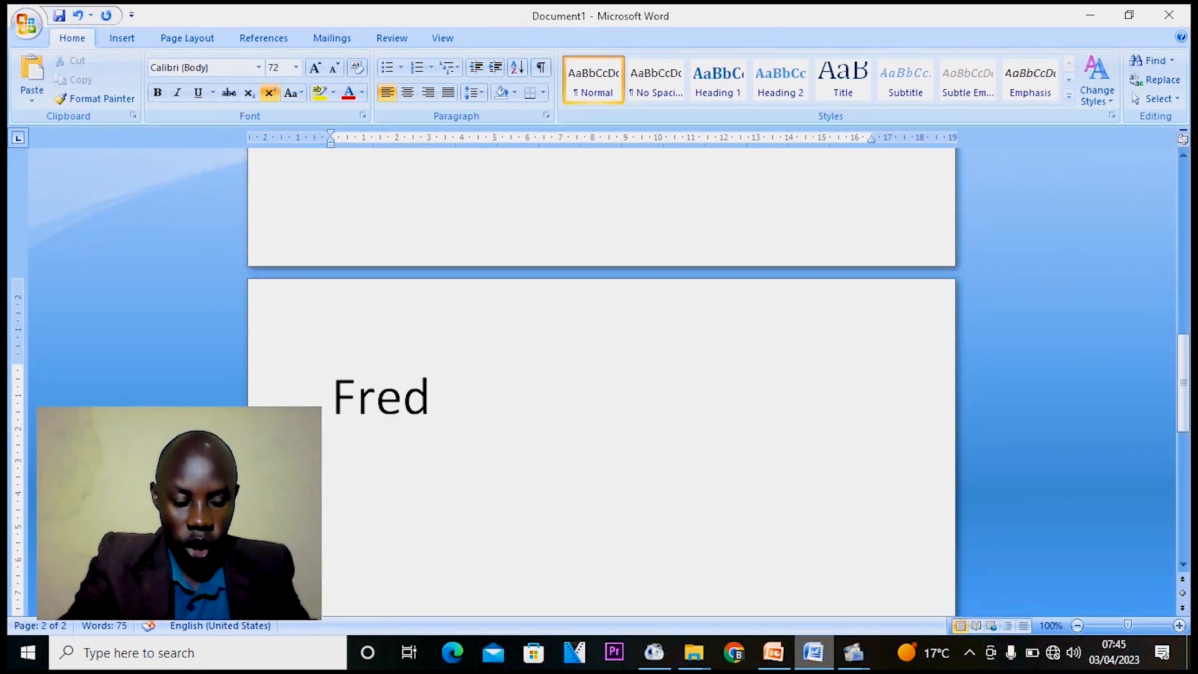
type("J")
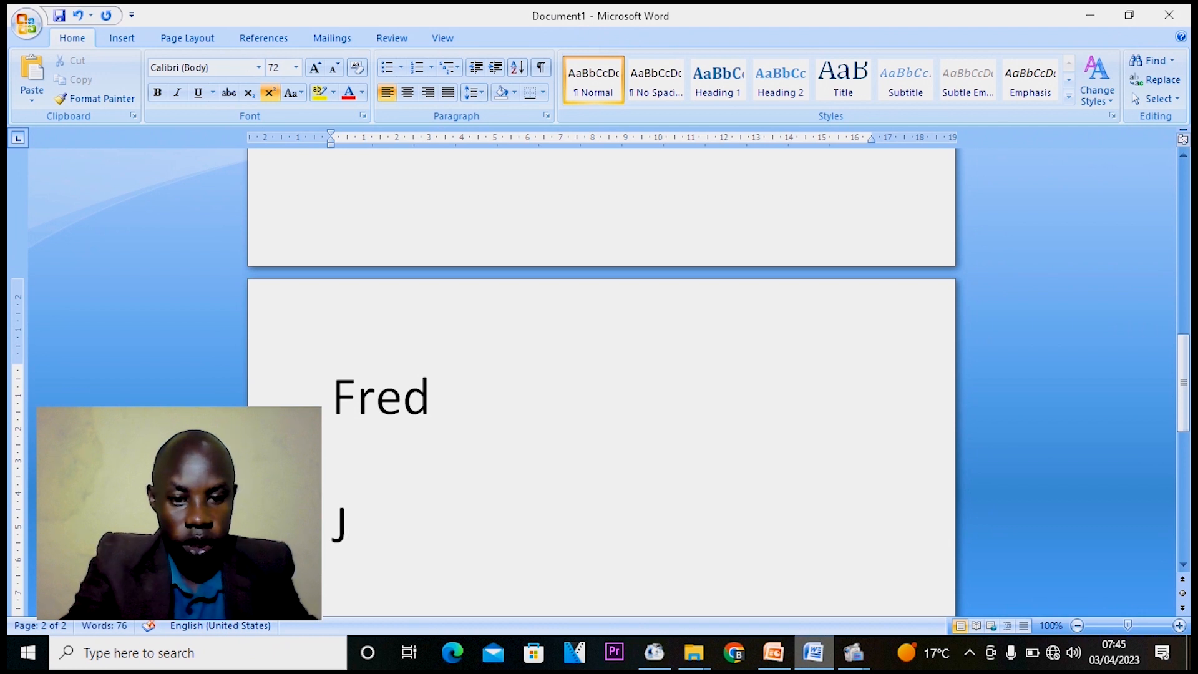
type("o")
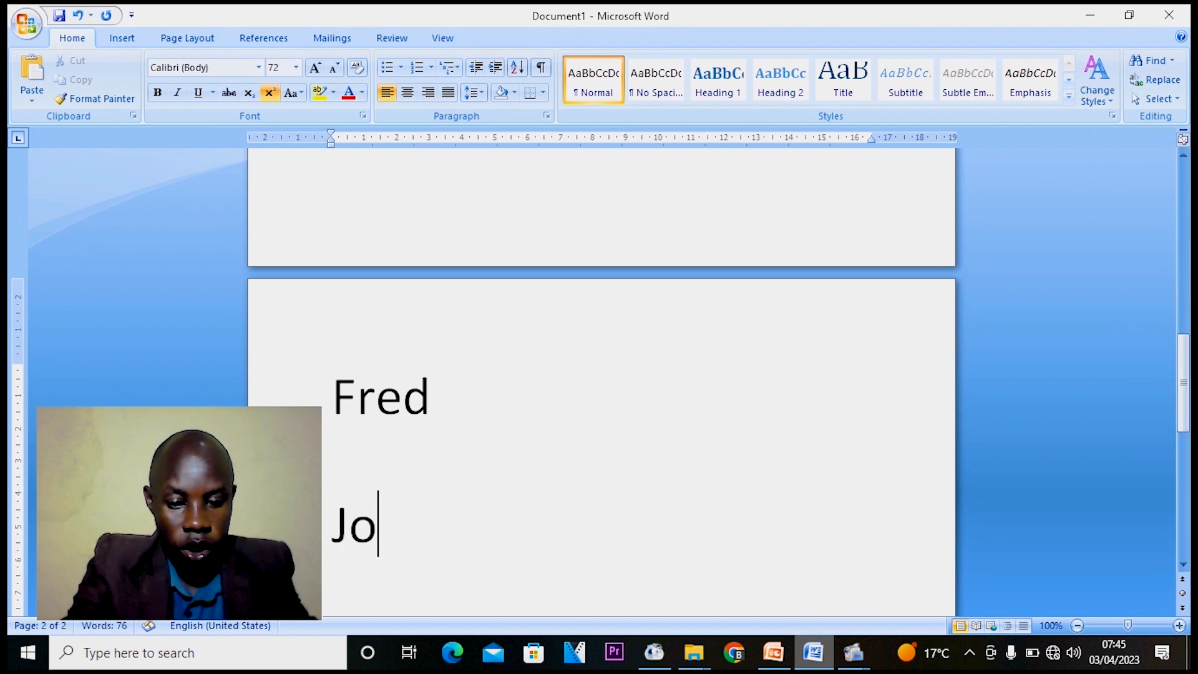
type("hn")
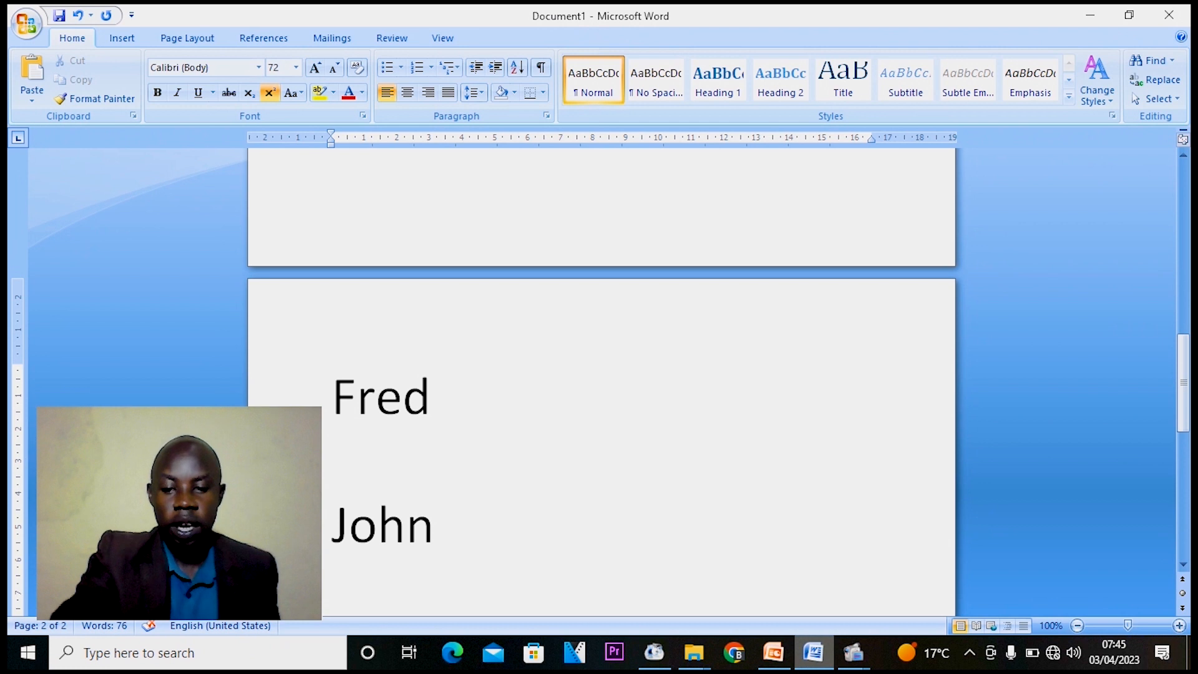
Step: Extend the name list with two more first names, each on its own line
key("Return")
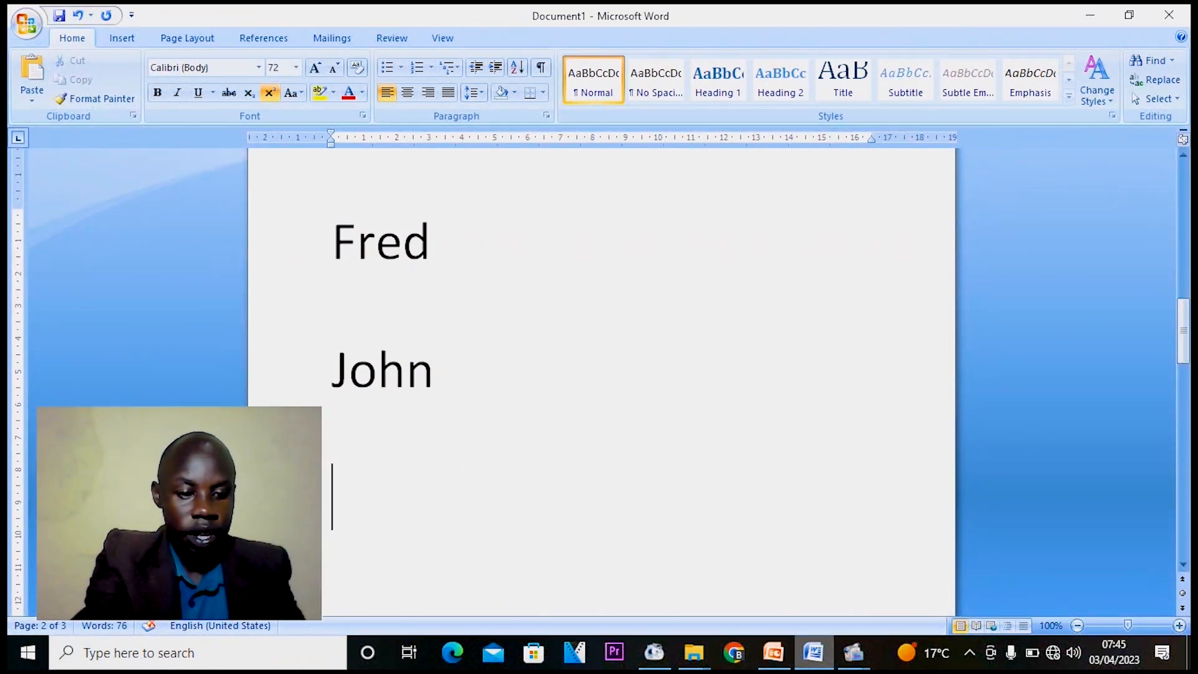
type("Abel")
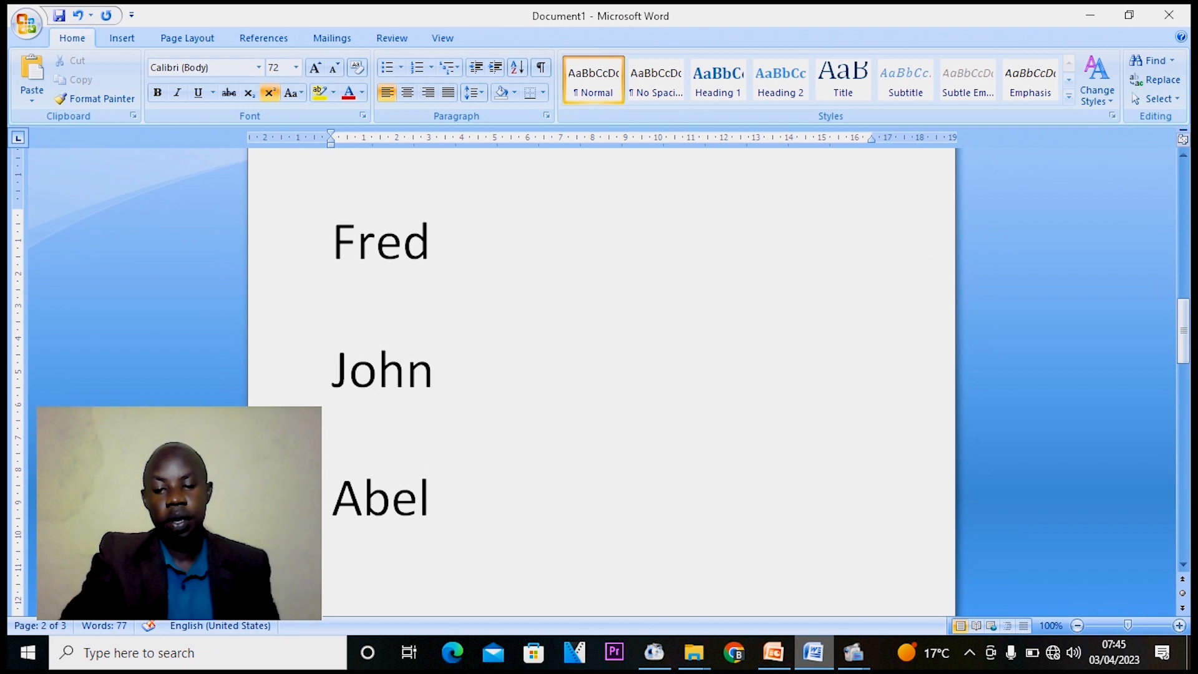
key("Return")
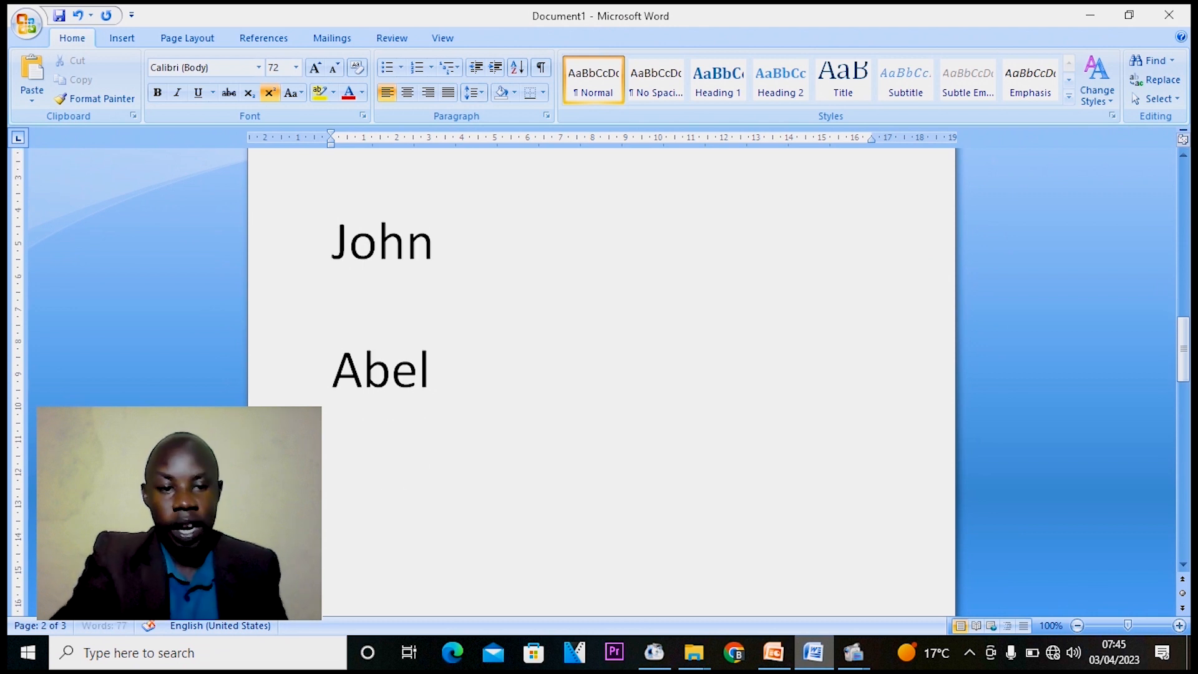
type("E")
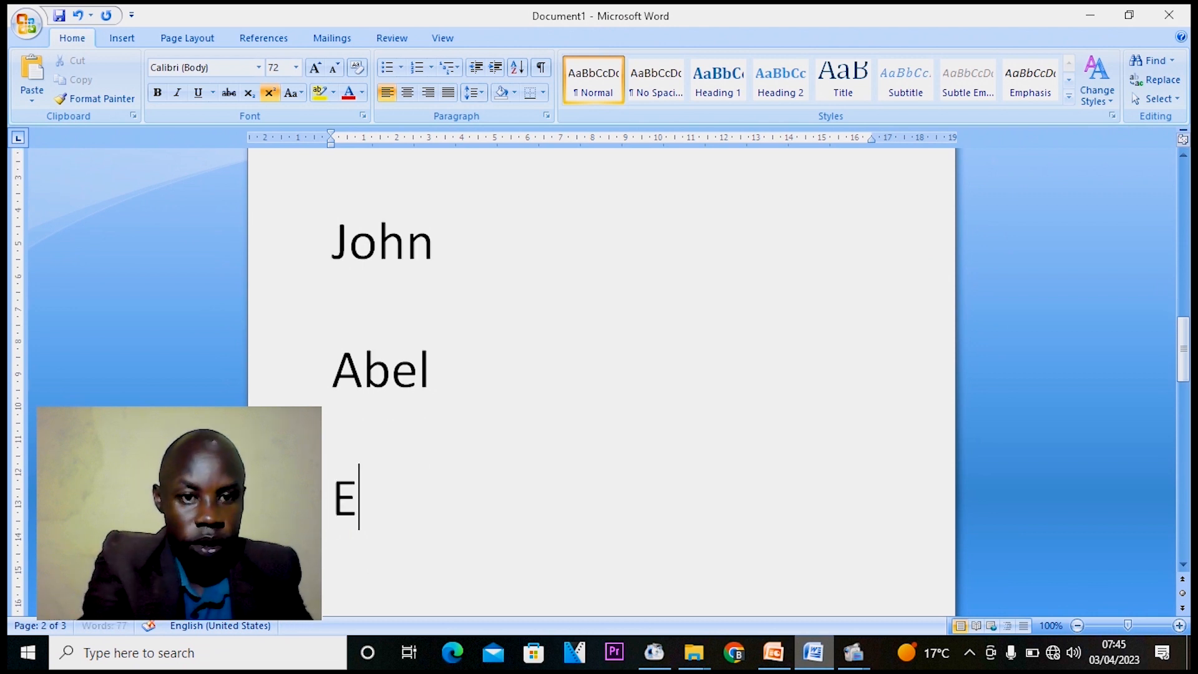
type("ma")
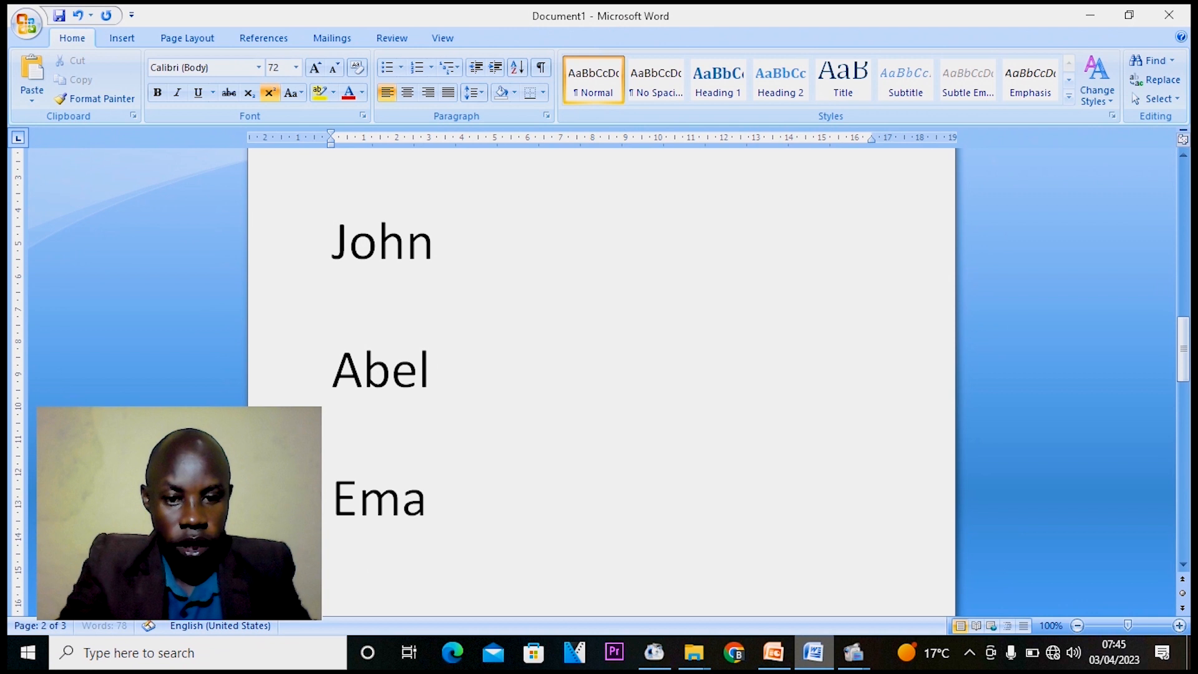
key("BackSpace")
type("ma")
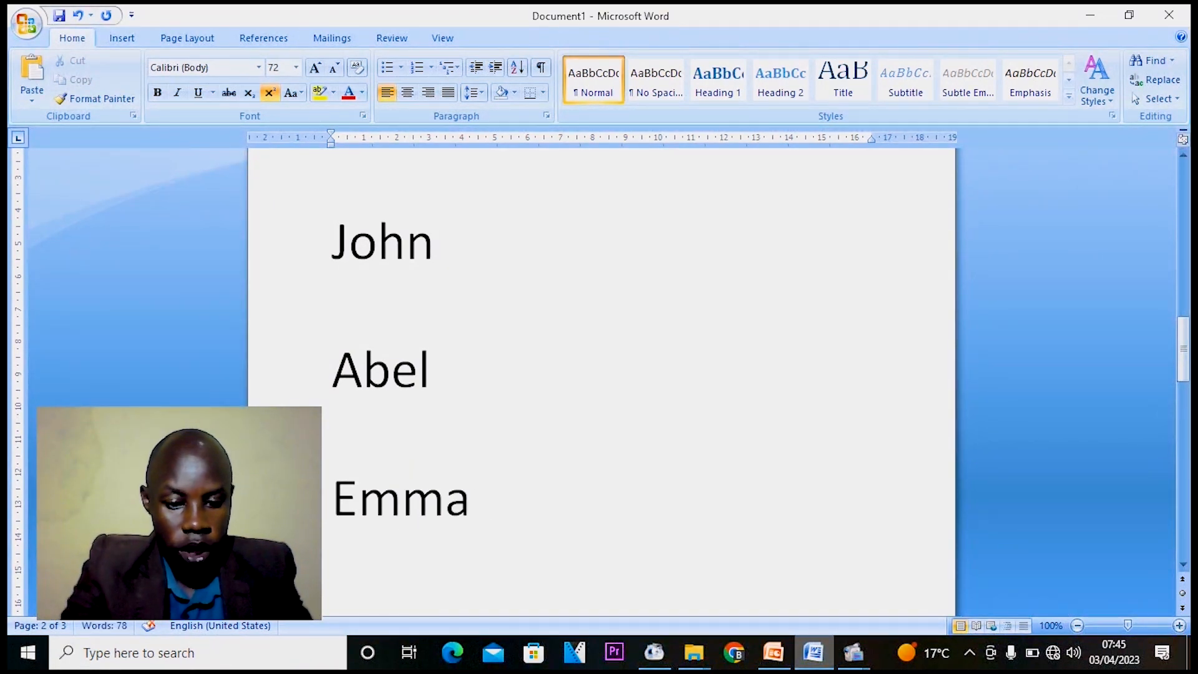
type("nuel")
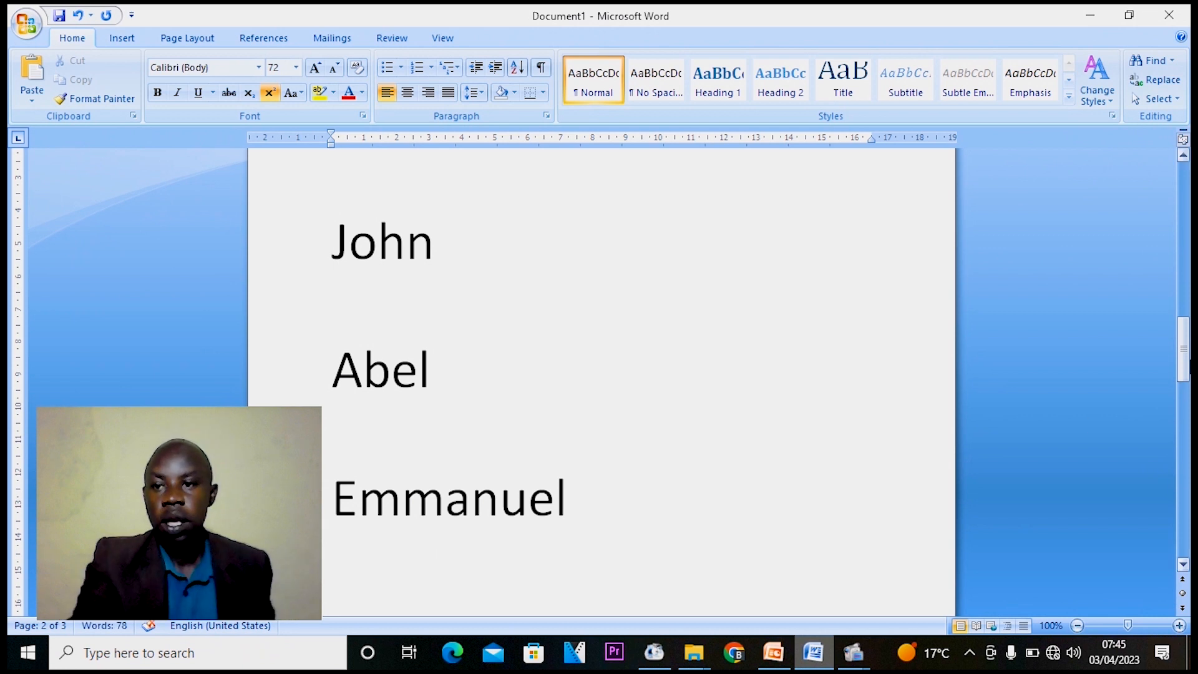
Step: Set the line spacing of all four names in the list to 1.0
left_click(1185, 159)
left_click(1184, 159)
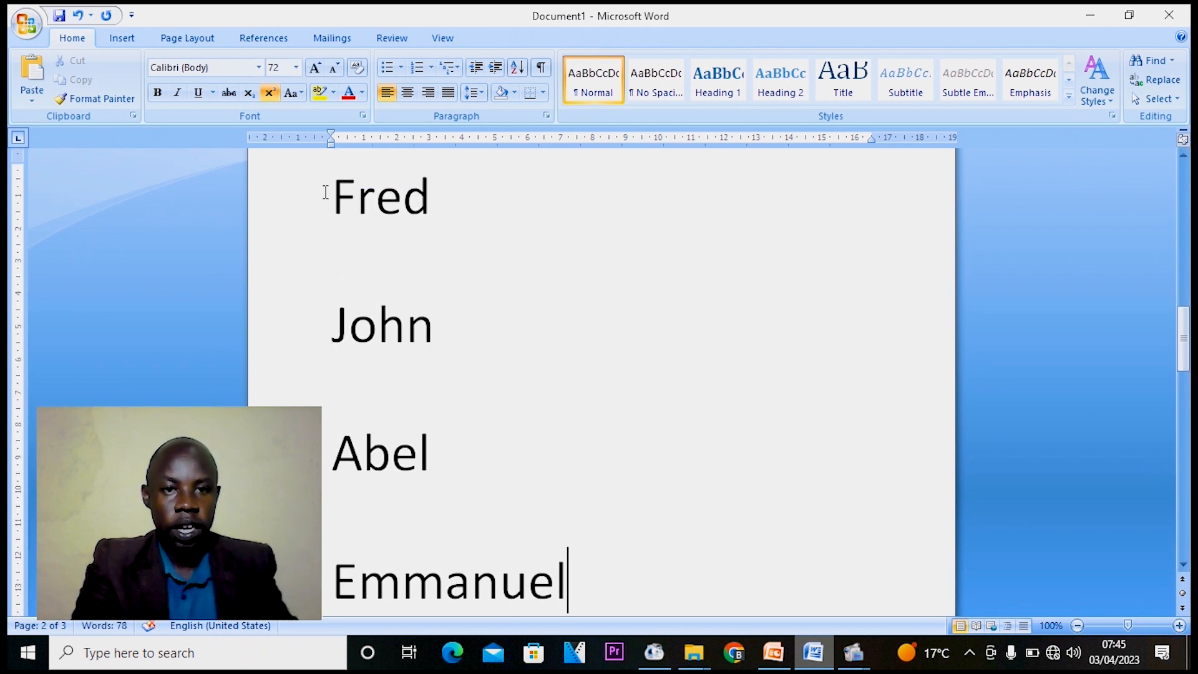
left_click_drag(329, 192, 592, 573)
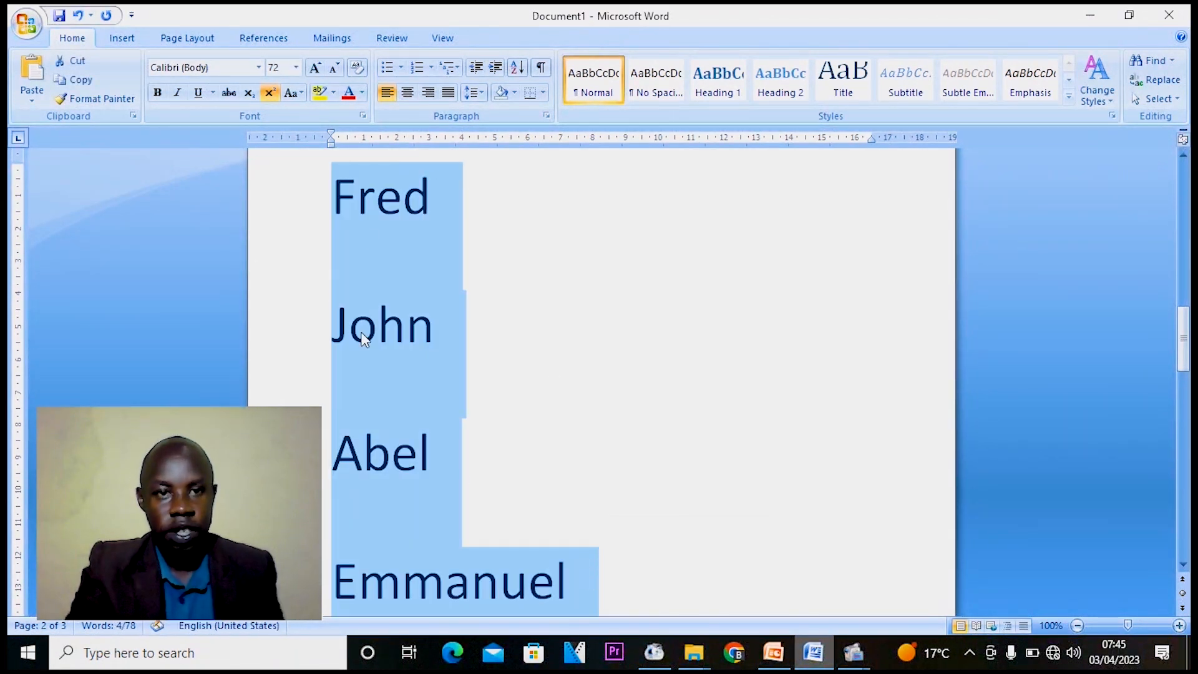
left_click(471, 92)
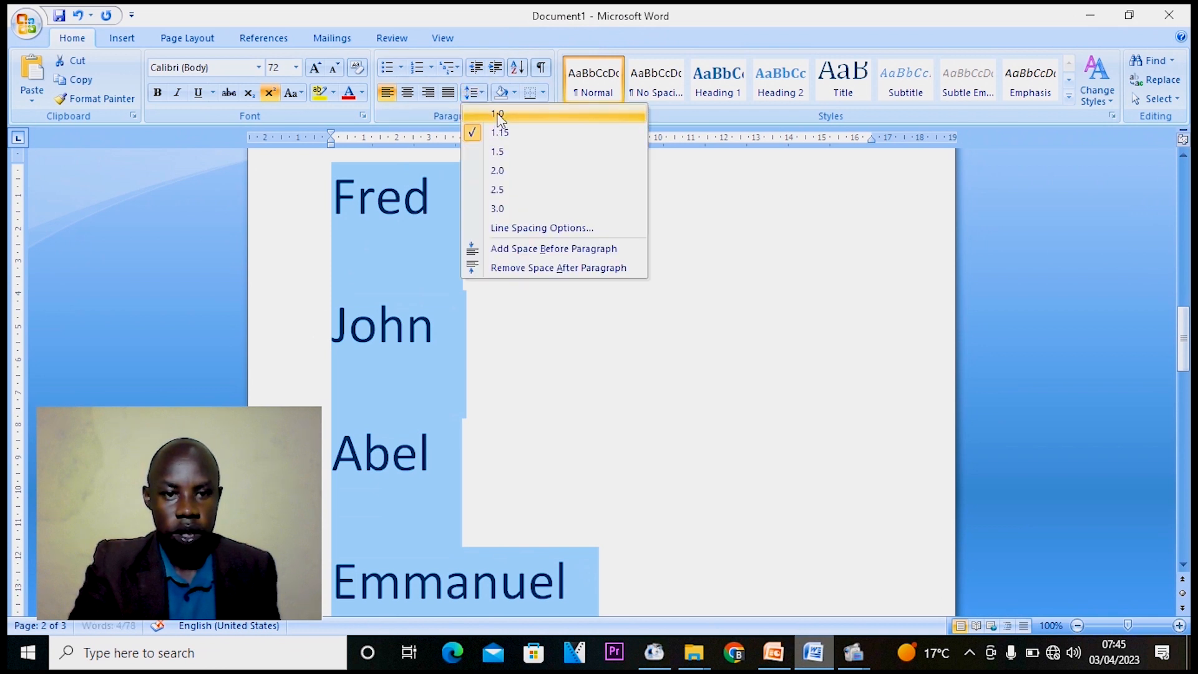
left_click(498, 116)
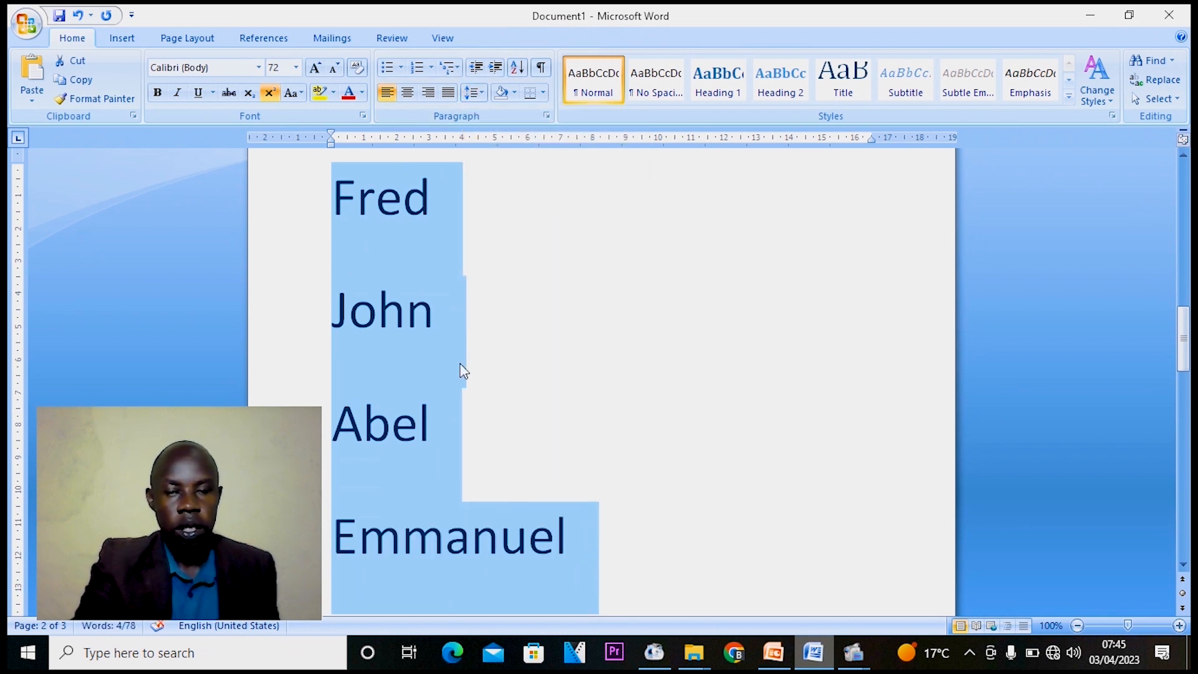
left_click(534, 302)
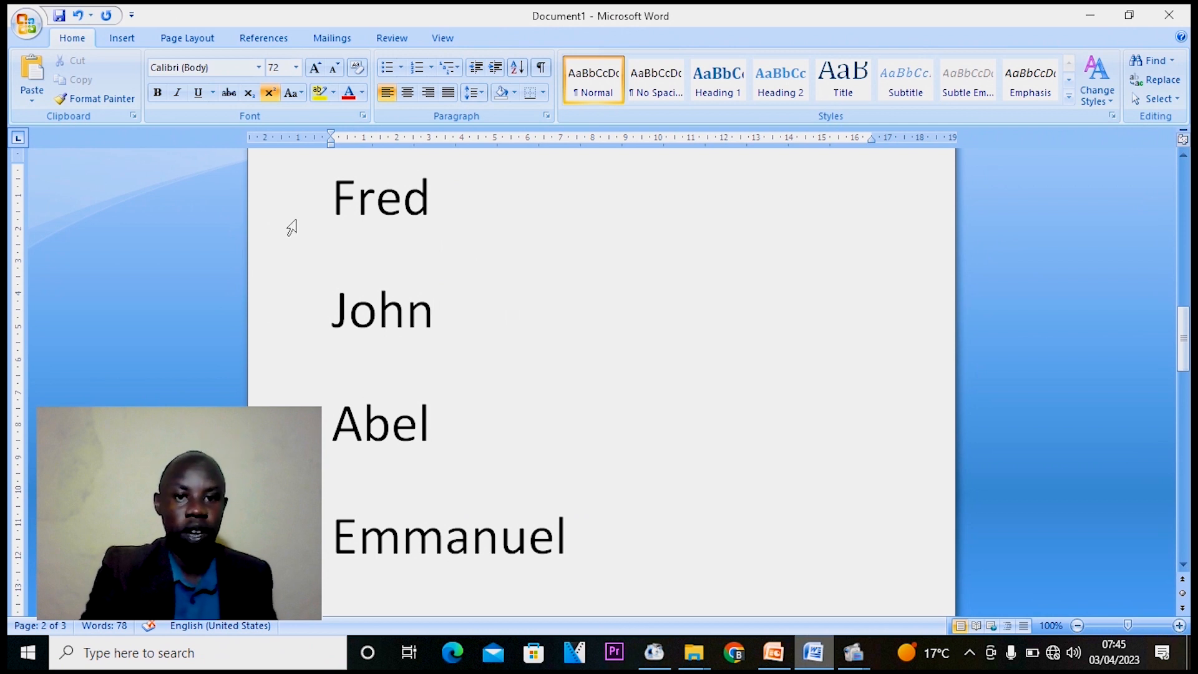
Step: Sort the four names alphabetically by paragraphs as text in ascending order, with no header row
left_click(304, 210)
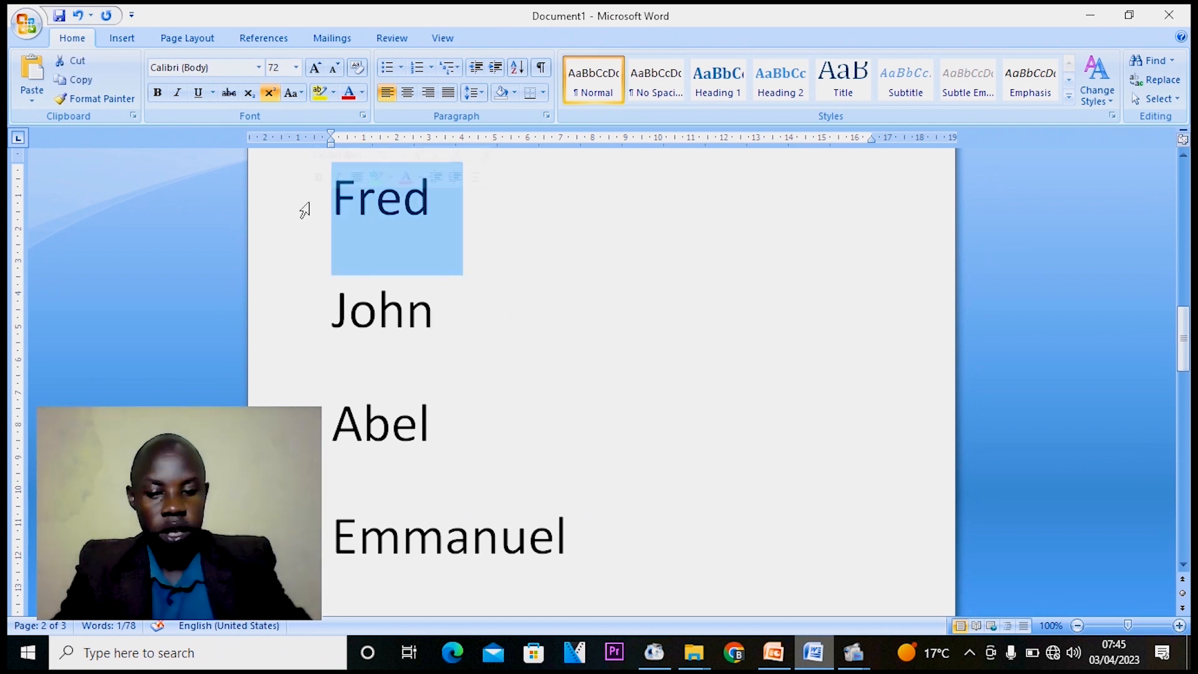
key("shift+Down")
key("shift+Down")
key("shift+Down")
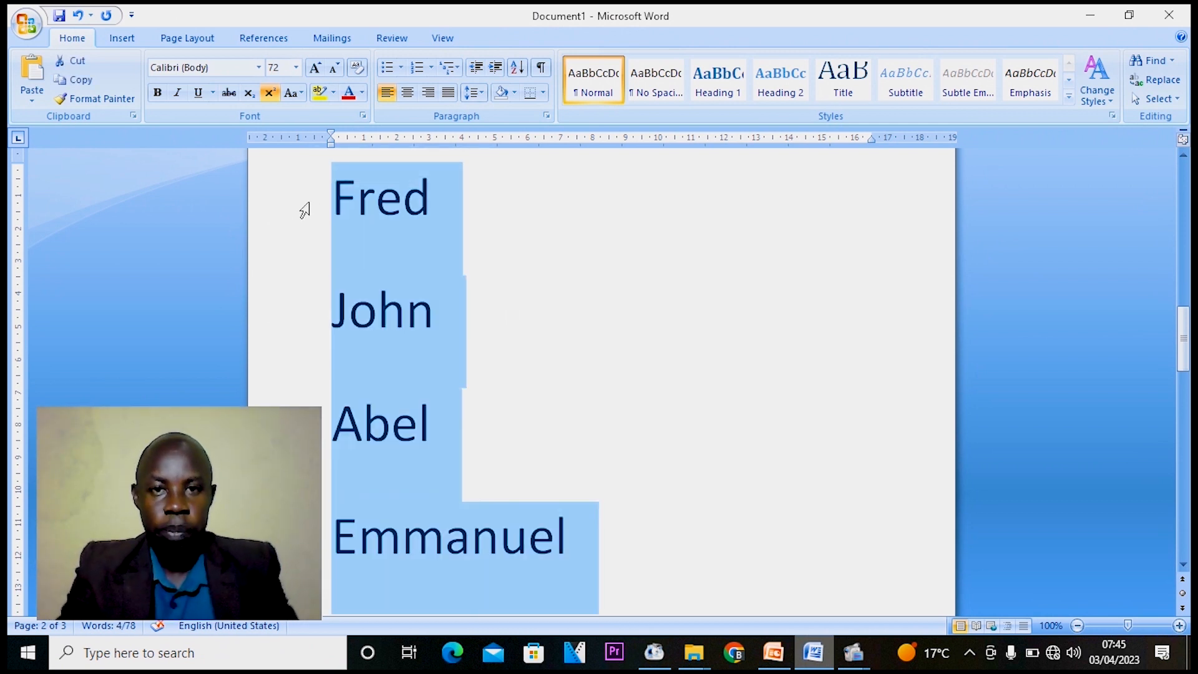
left_click(516, 67)
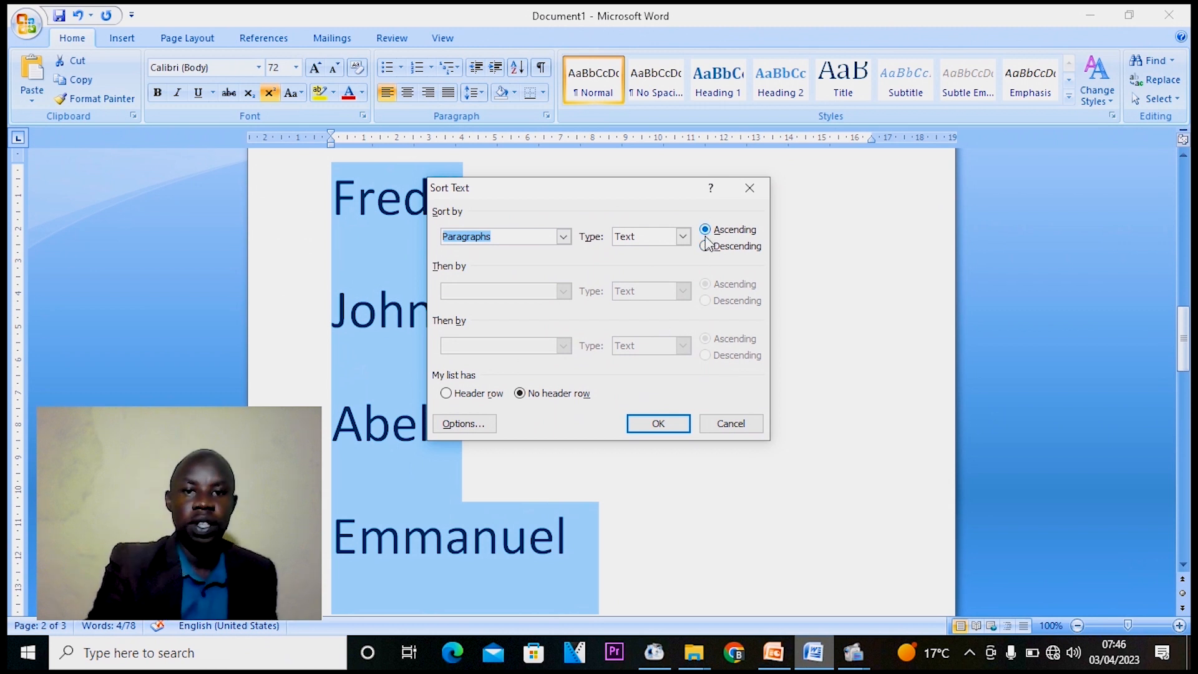
left_click(653, 423)
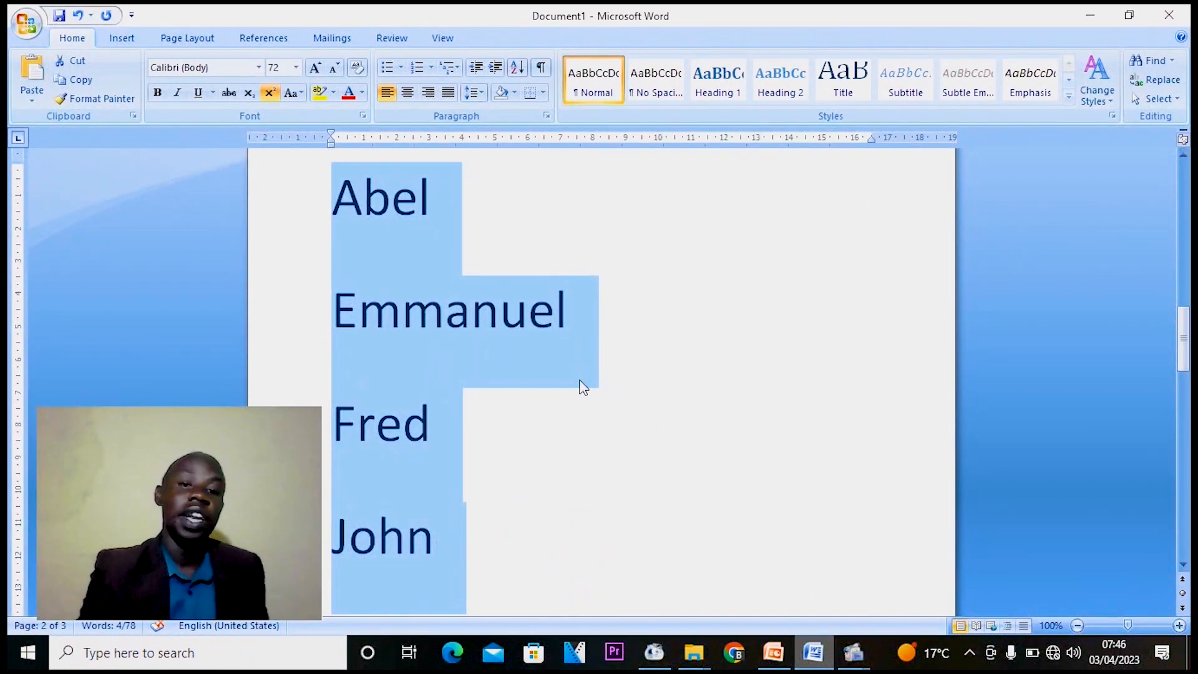
left_click(481, 443)
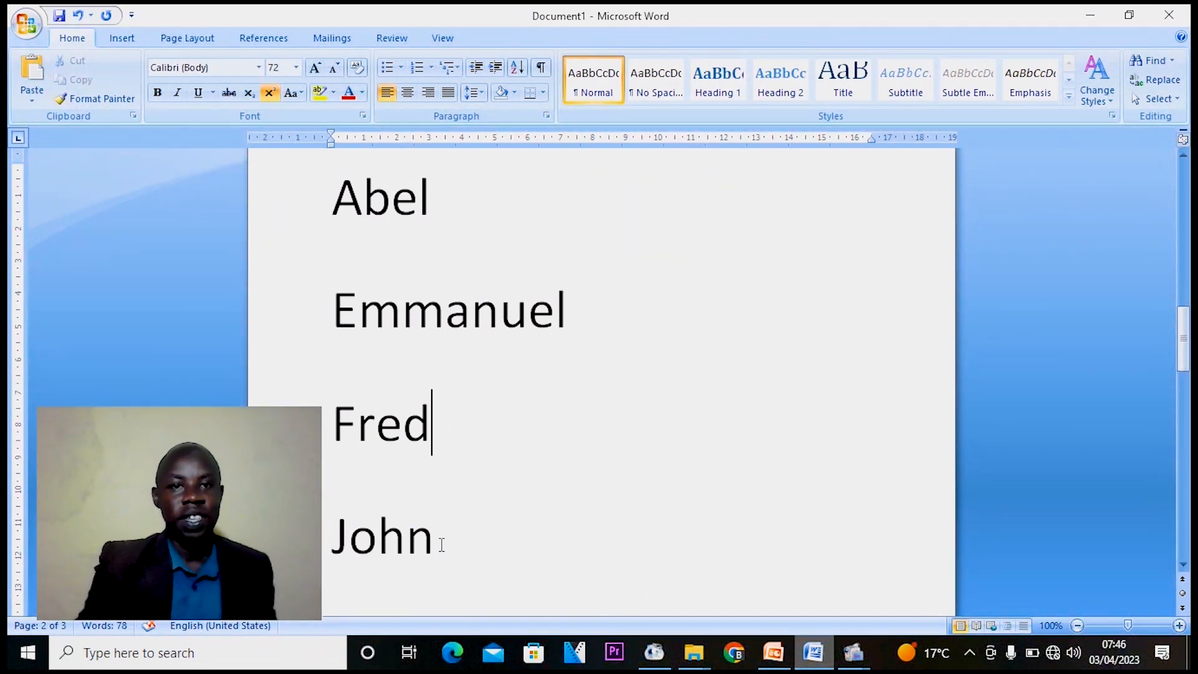
Step: Shade the third name's paragraph with the darkest navy blue theme colour, and try the No Spacing style on it before undoing that style
left_click(514, 93)
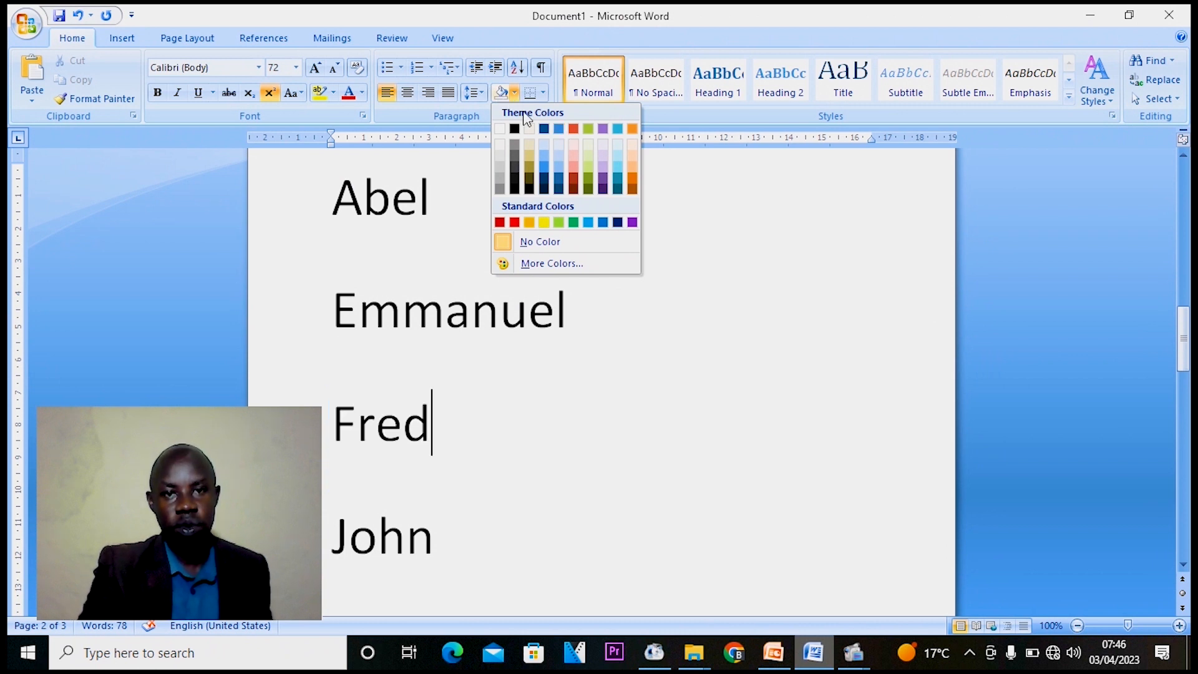
left_click(545, 190)
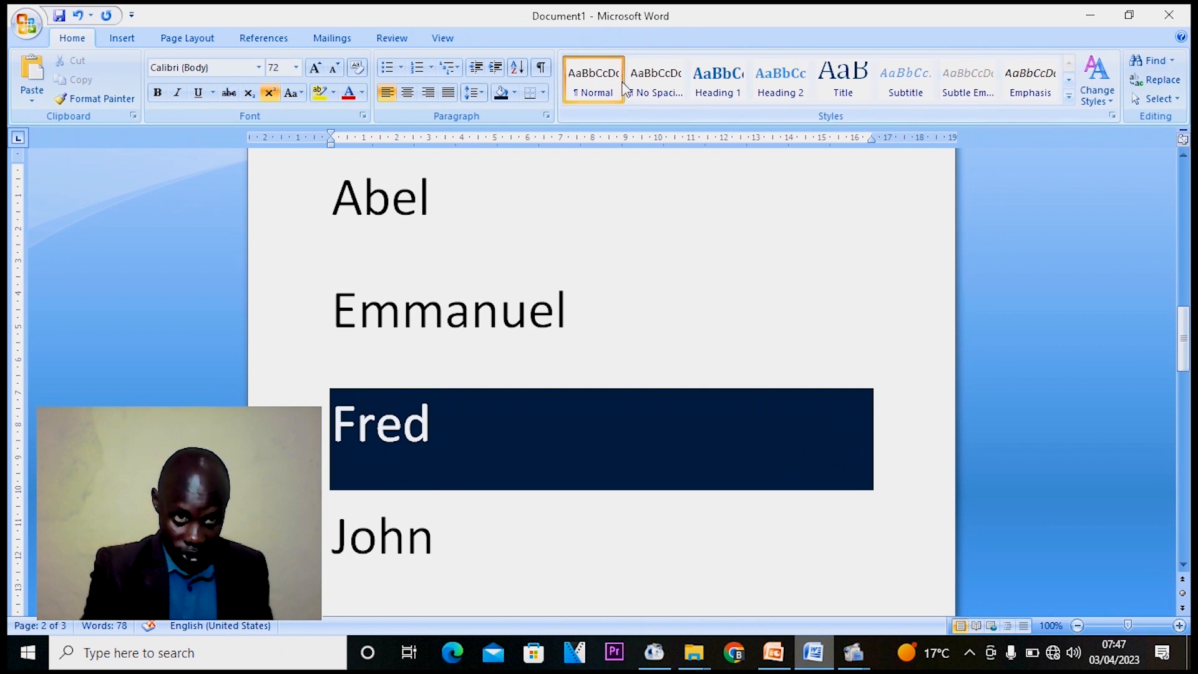
left_click(660, 76)
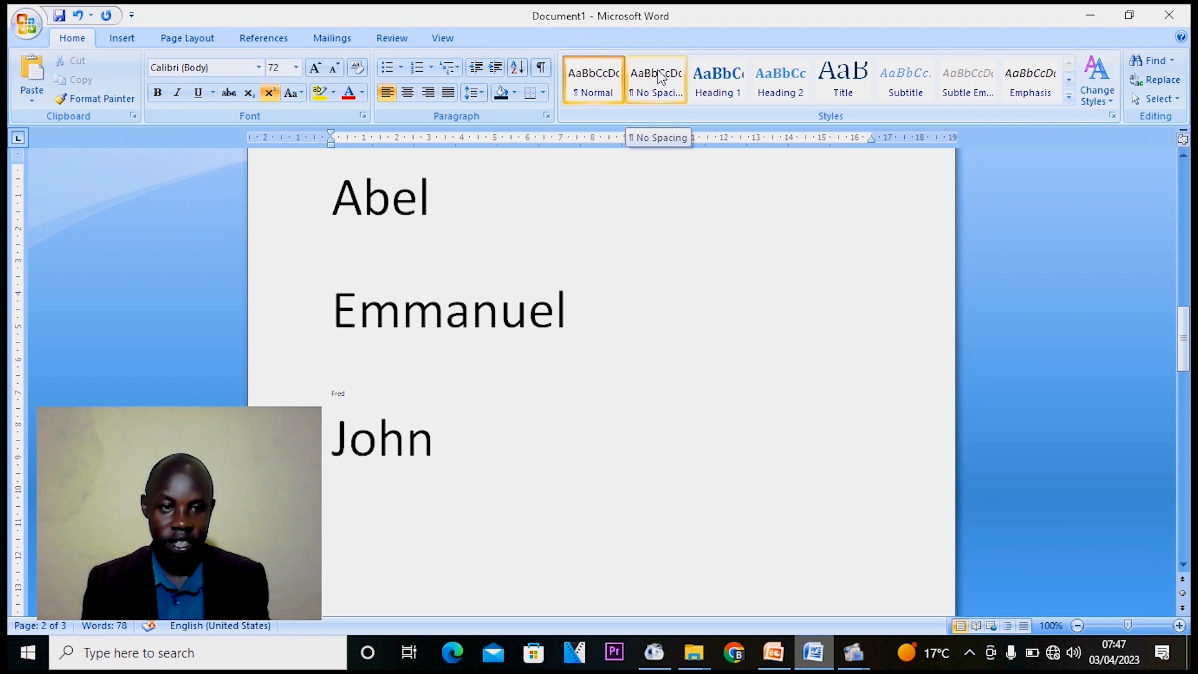
key("ctrl+z")
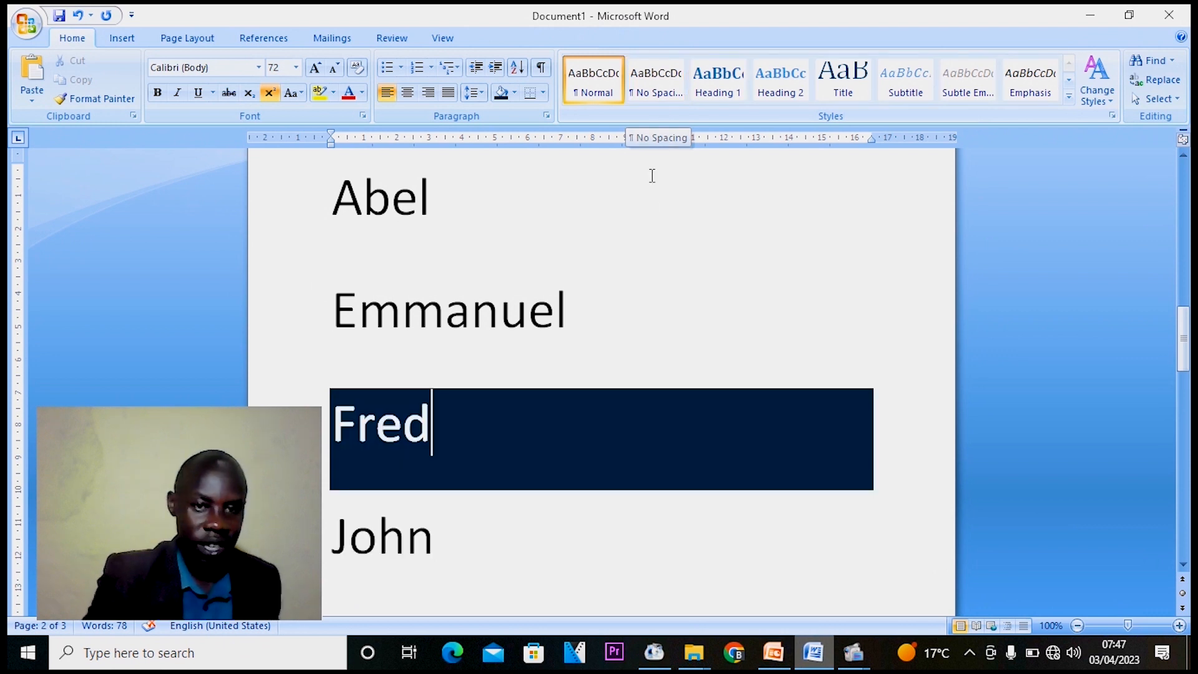
left_click(647, 285)
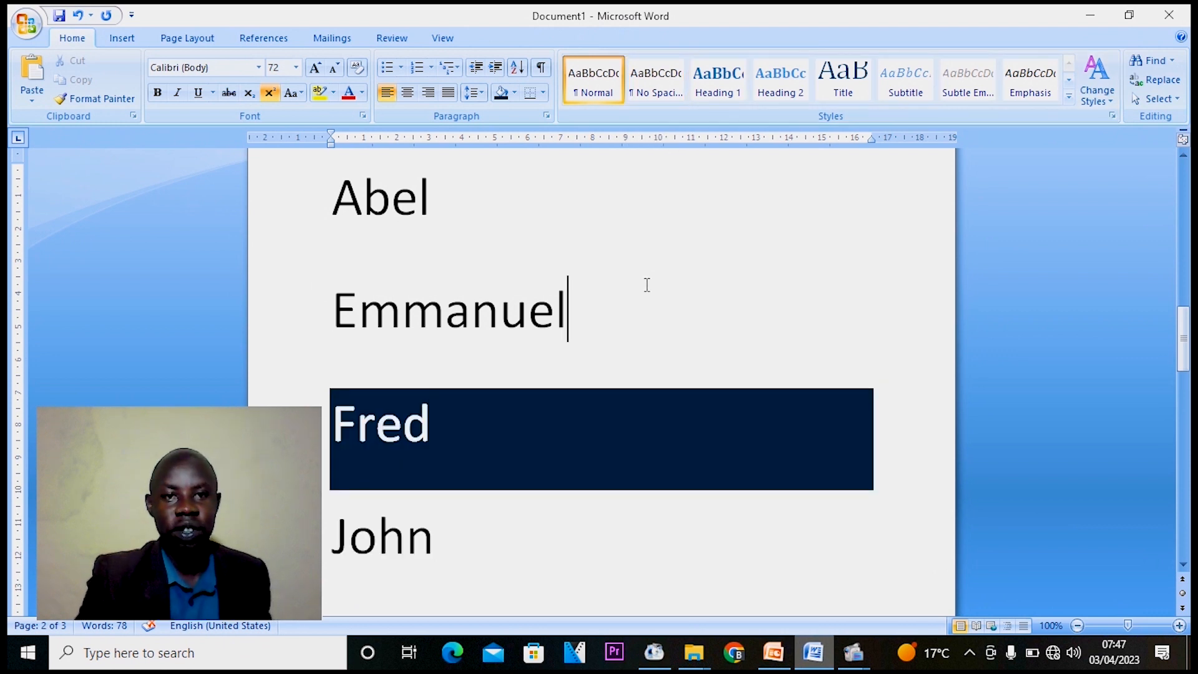
left_click(518, 94)
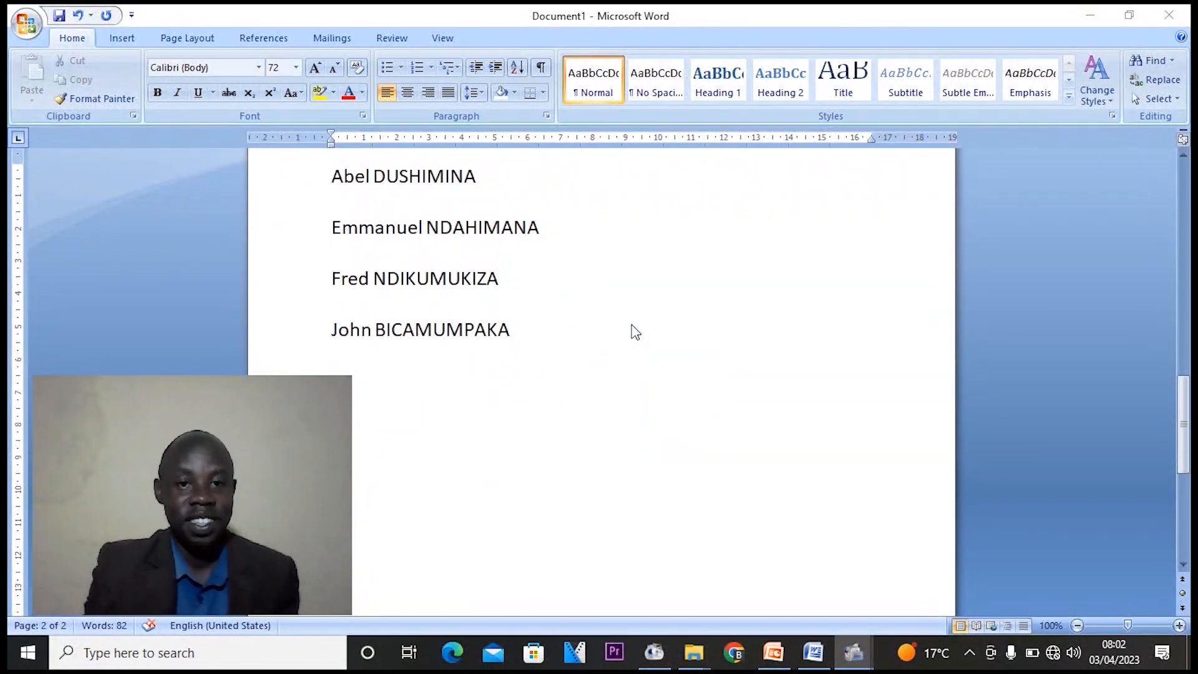
Step: Select all four full names in the list and number them with the 1. 2. 3. format
left_click(326, 180)
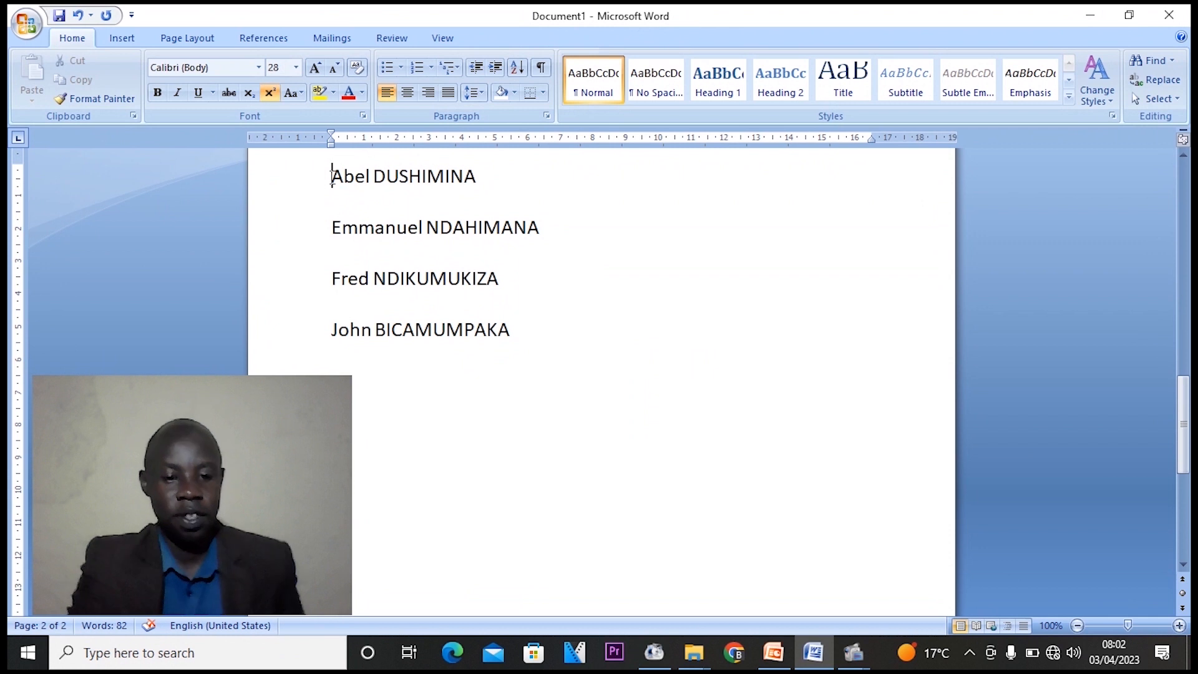
left_click_drag(331, 178, 335, 184)
key("shift+Right")
key("shift+Right")
key("shift+Right")
key("shift+Right")
key("shift+Right")
key("shift+Right")
key("shift+Right")
key("shift+Right")
key("shift+Right")
key("shift+Right")
key("shift+Right")
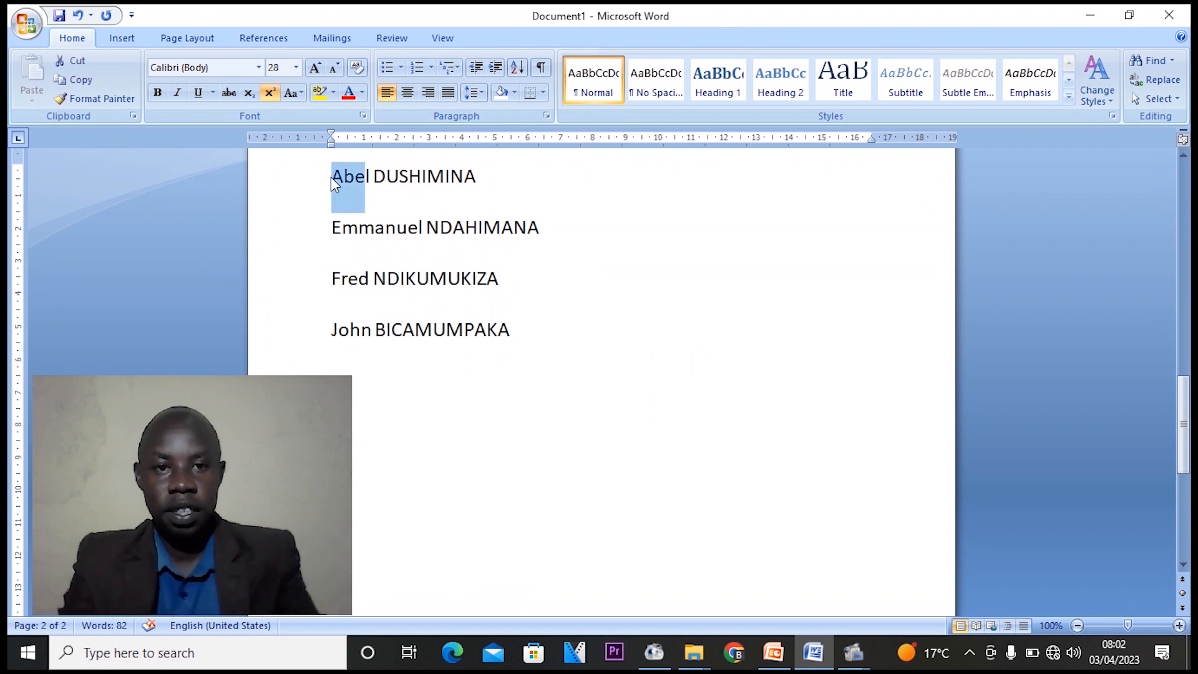
key("shift+Right")
key("shift+Right")
key("shift+Right")
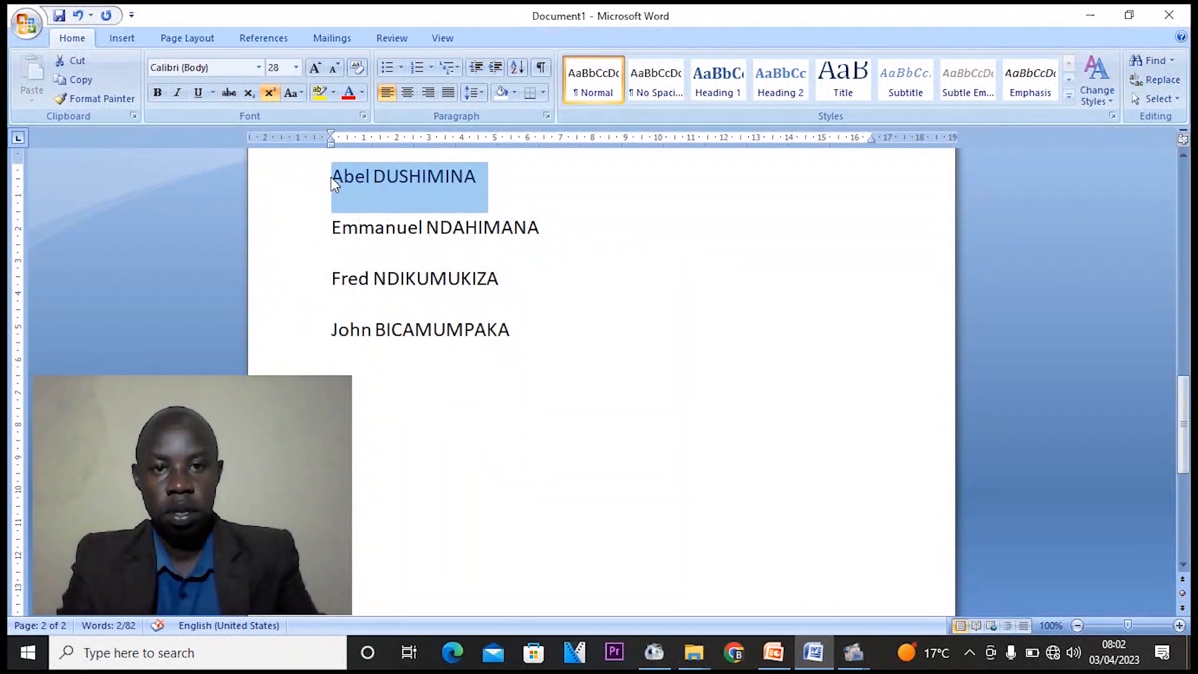
key("shift+Down")
key("shift+Down")
key("shift+Down")
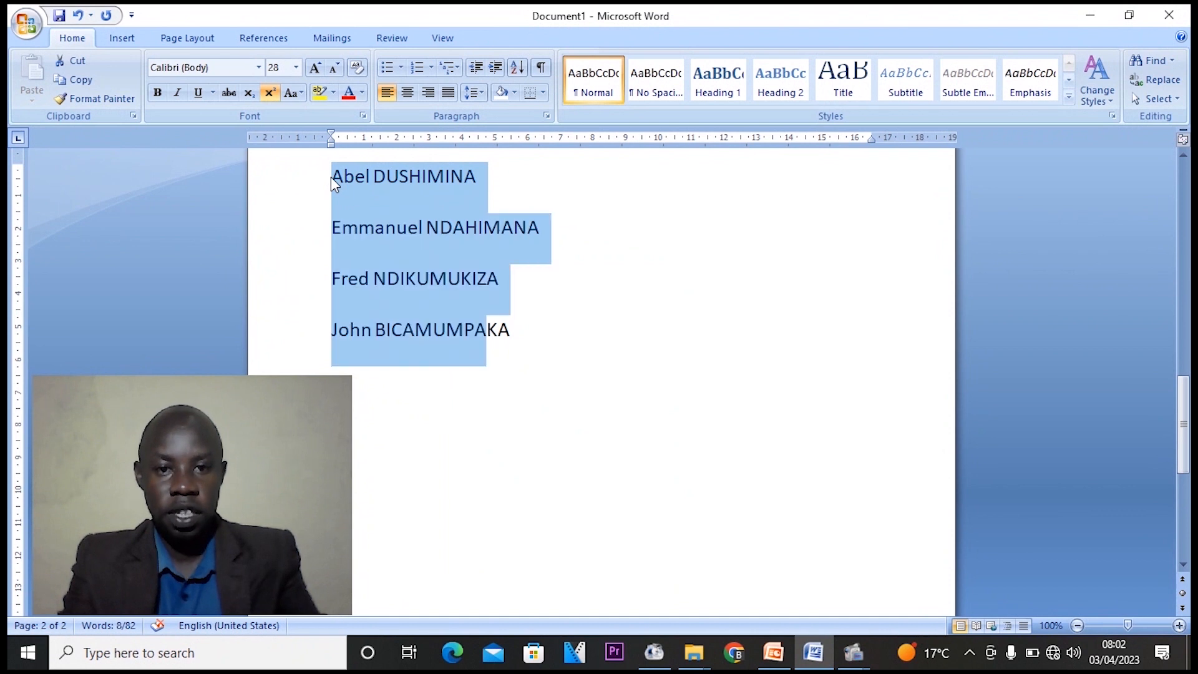
key("shift+Right")
key("shift+Right")
key("shift+Right")
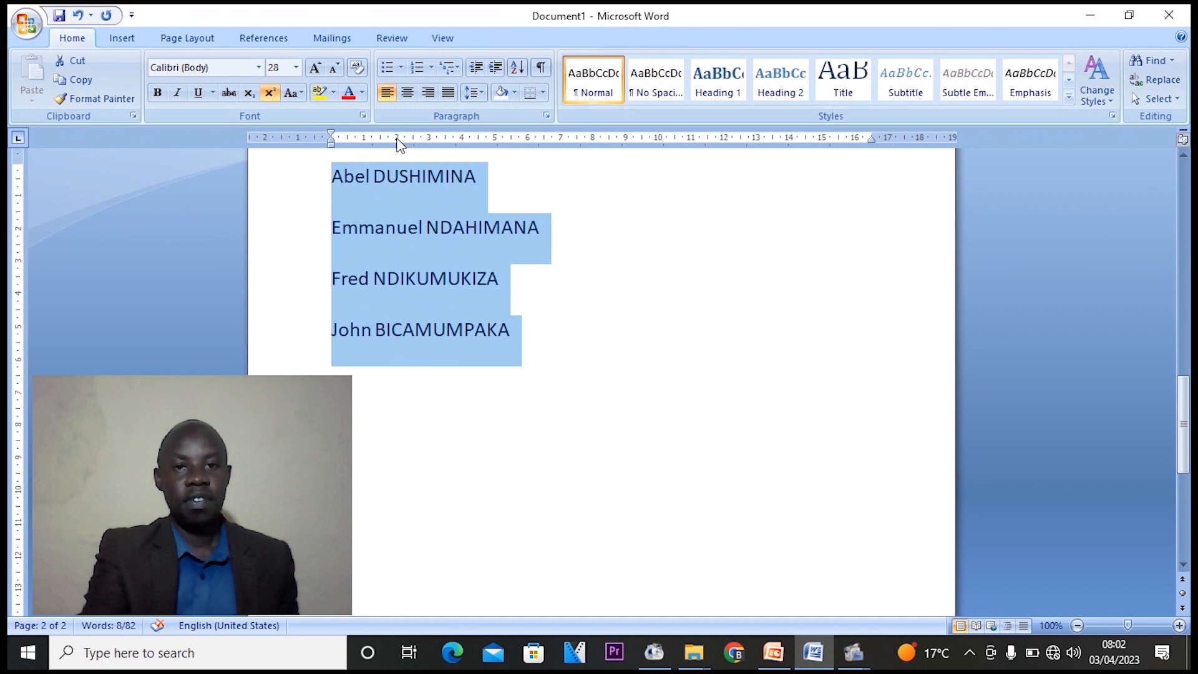
left_click(431, 68)
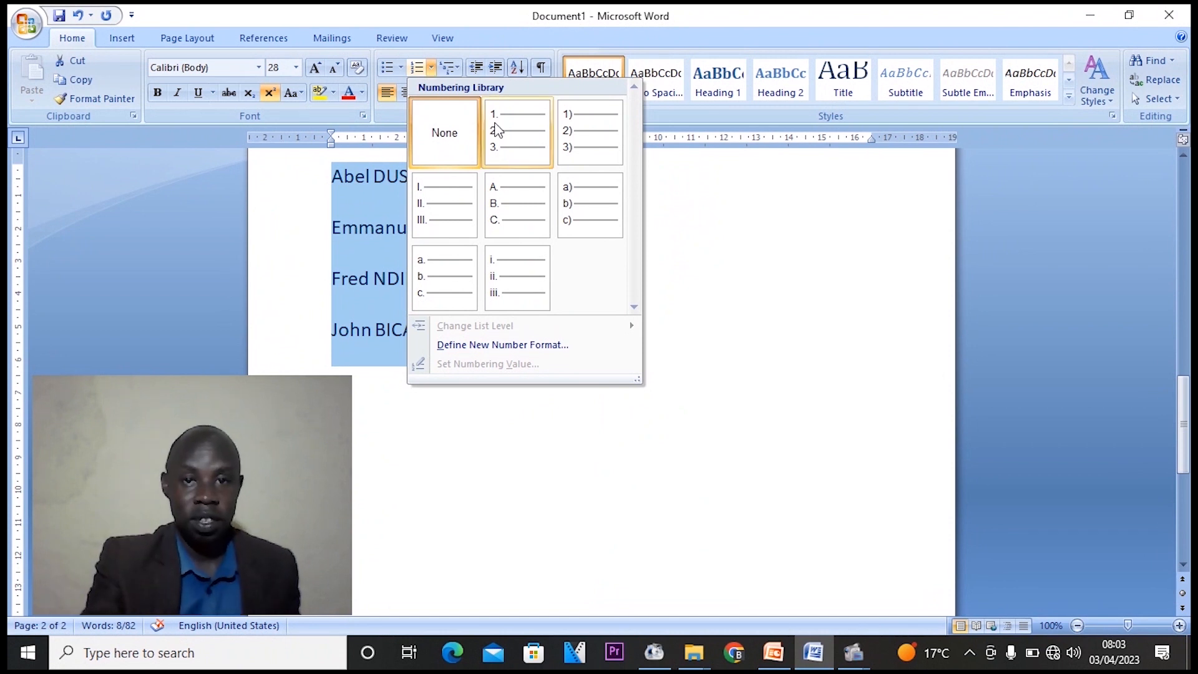
left_click(503, 137)
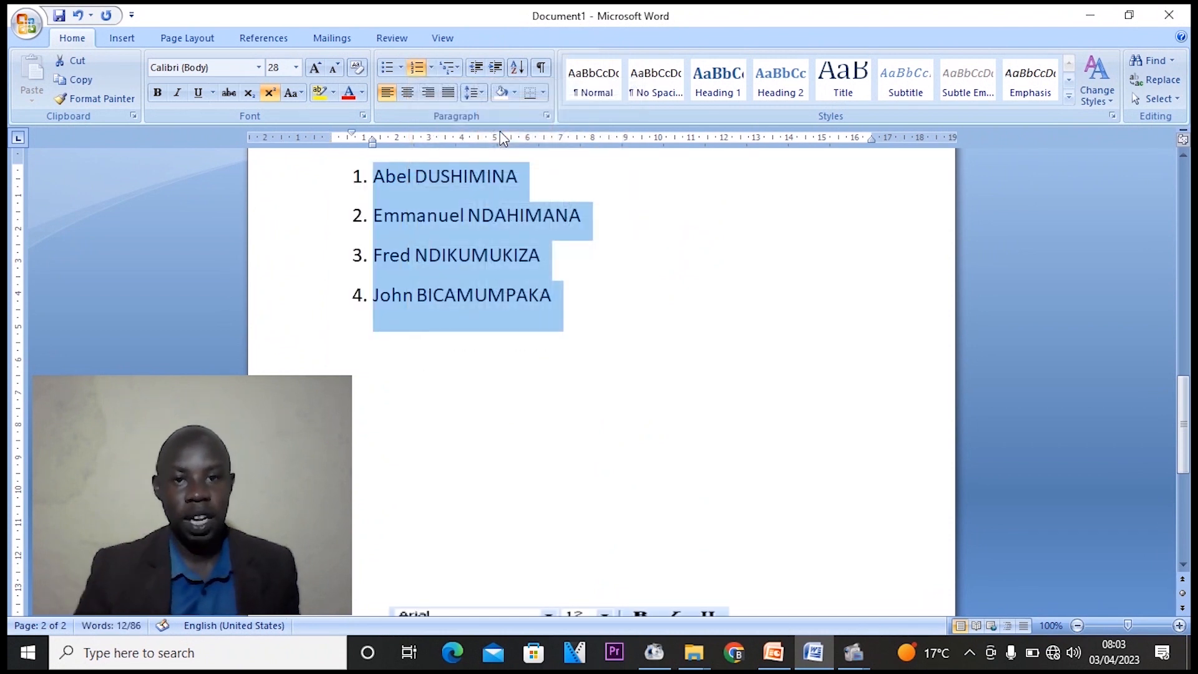
Step: Replace the numbering on the four names with arrowhead bullets, and switch those to four-diamond bullets
left_click(400, 68)
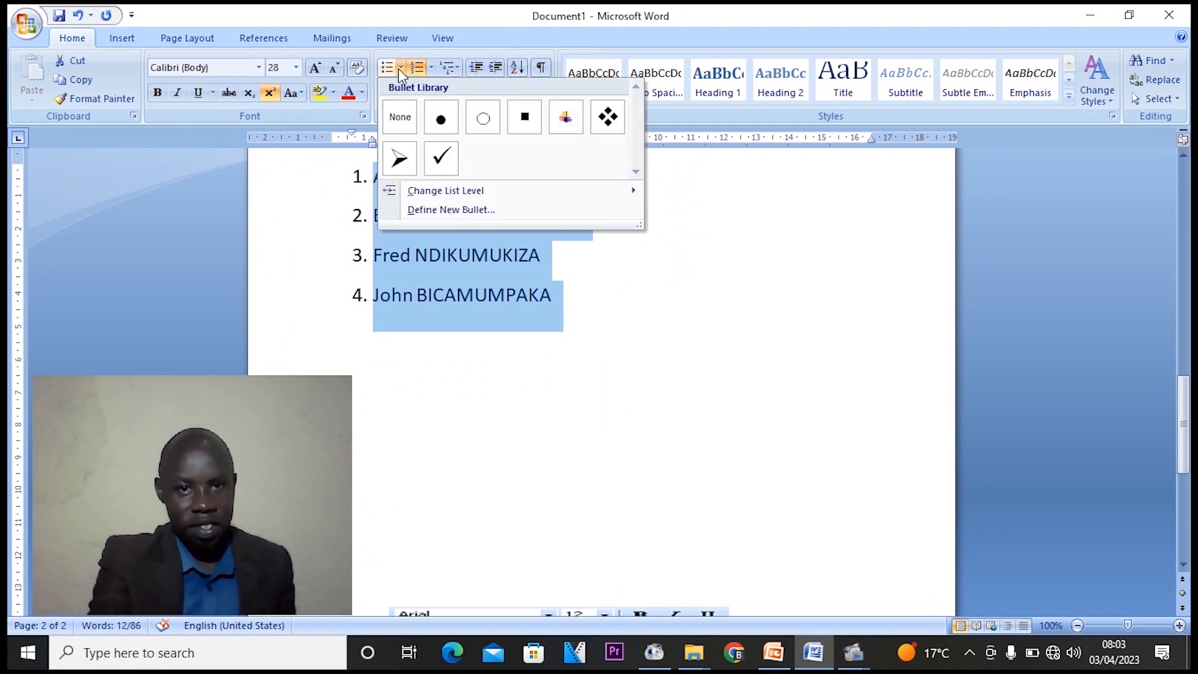
left_click(405, 161)
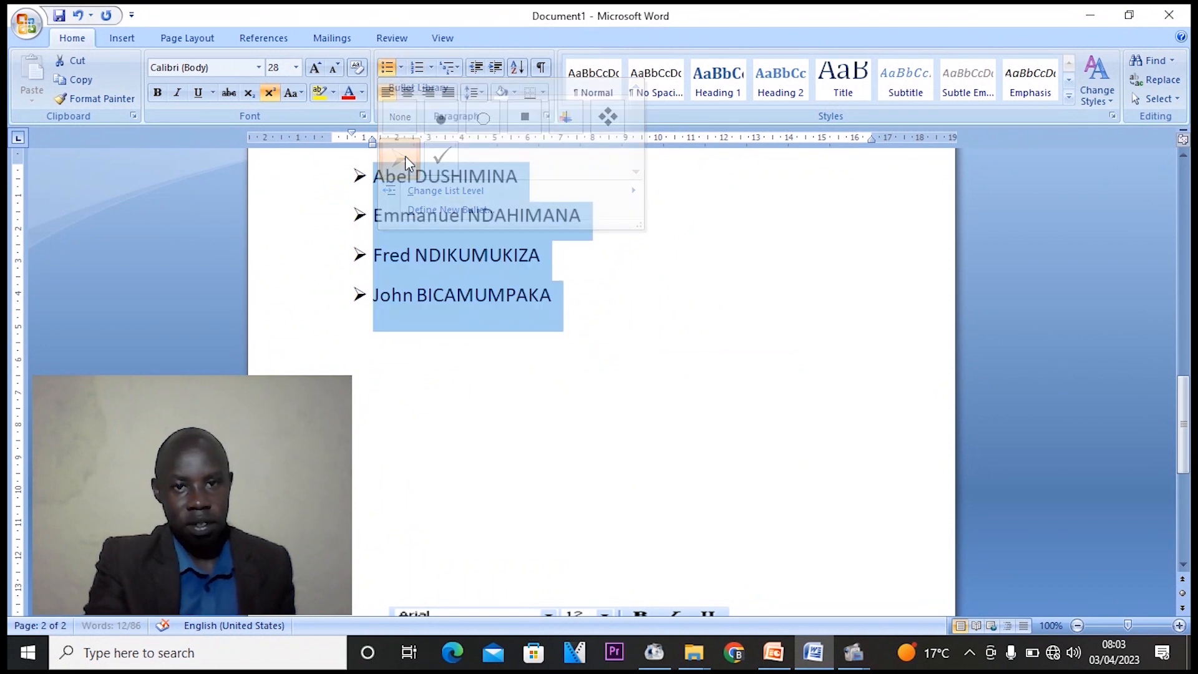
left_click(400, 67)
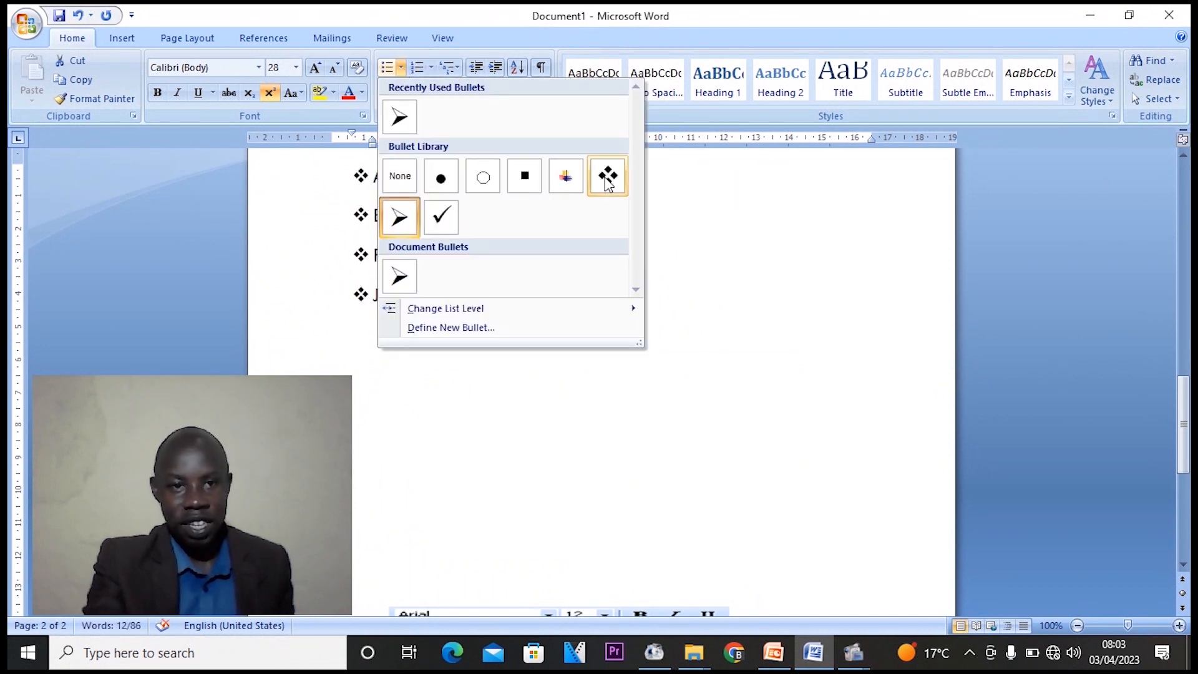
left_click(605, 179)
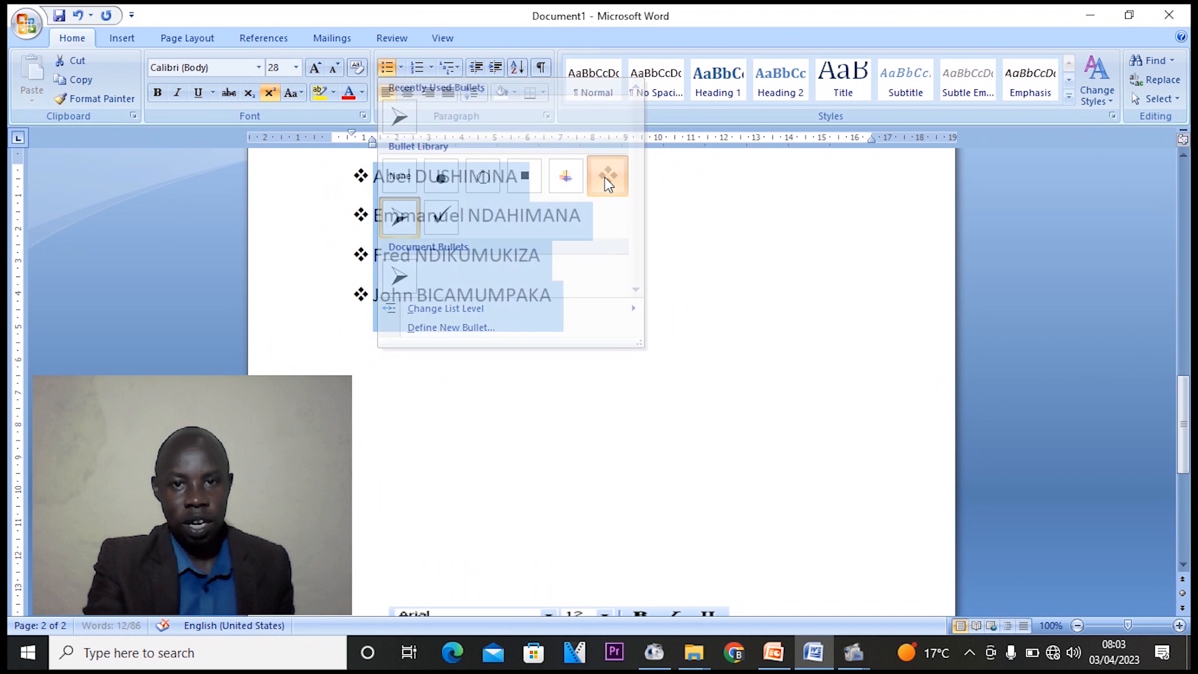
Step: Remove the four-diamond bullets from the selected names and apply check-mark bullets instead
left_click(387, 68)
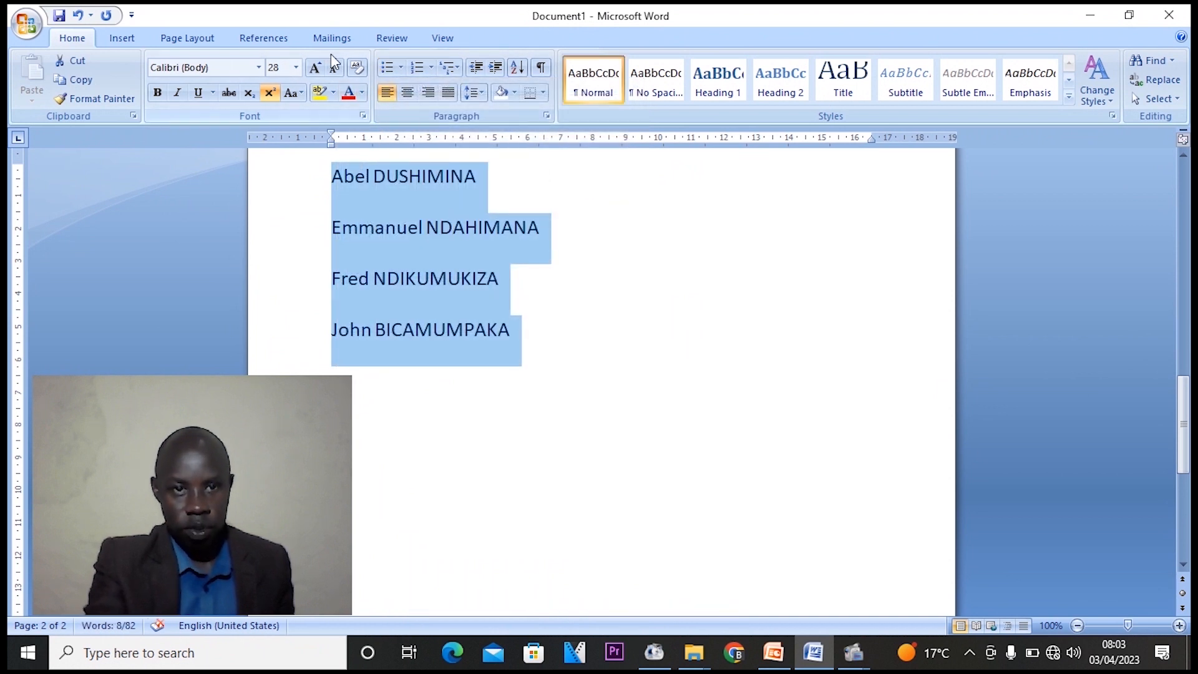
left_click(401, 69)
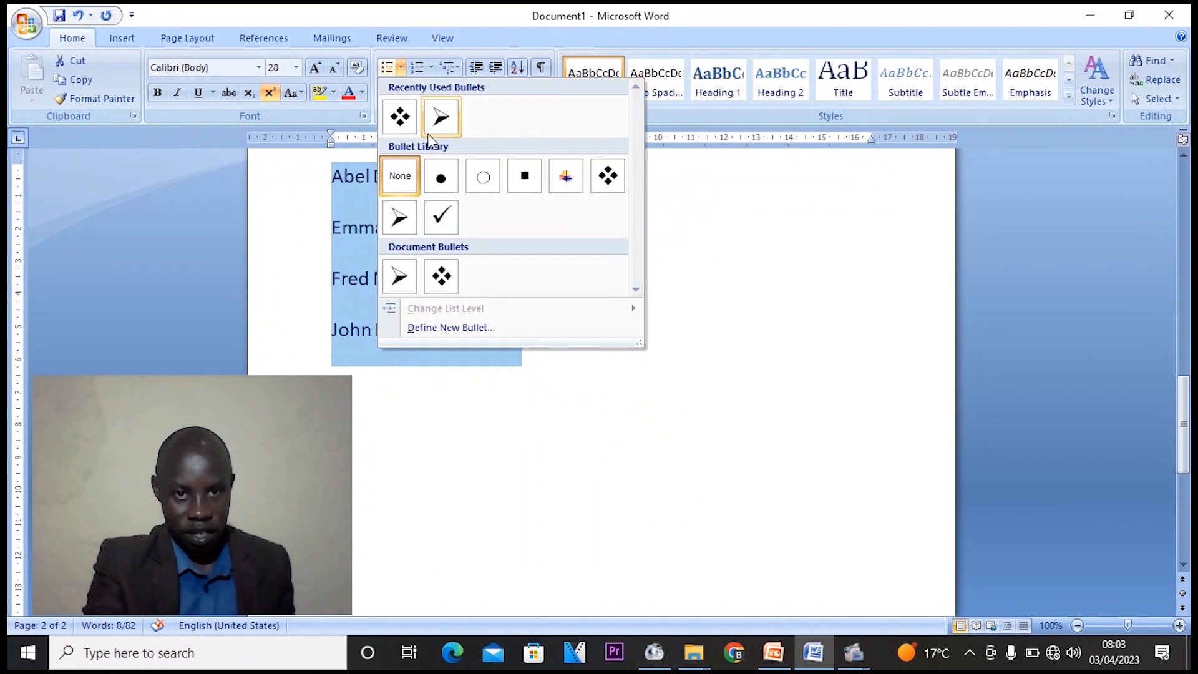
left_click(448, 221)
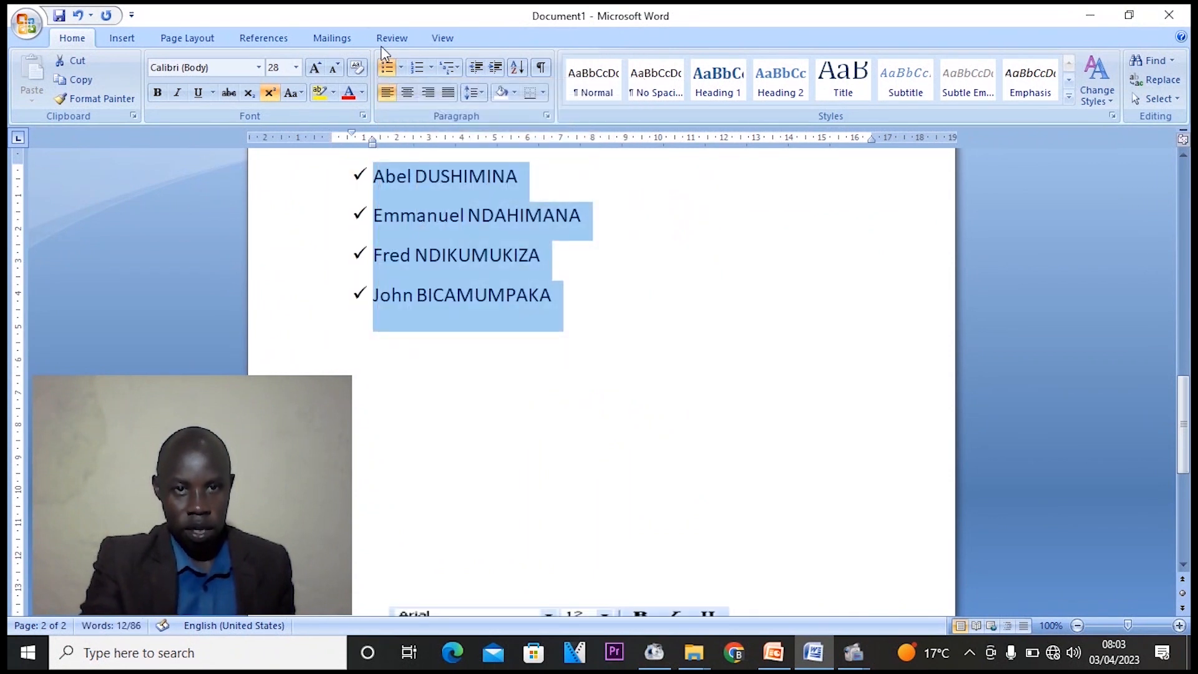
Step: Set the bullet style of the four names to None, and bring up the commands for inserting content
left_click(403, 66)
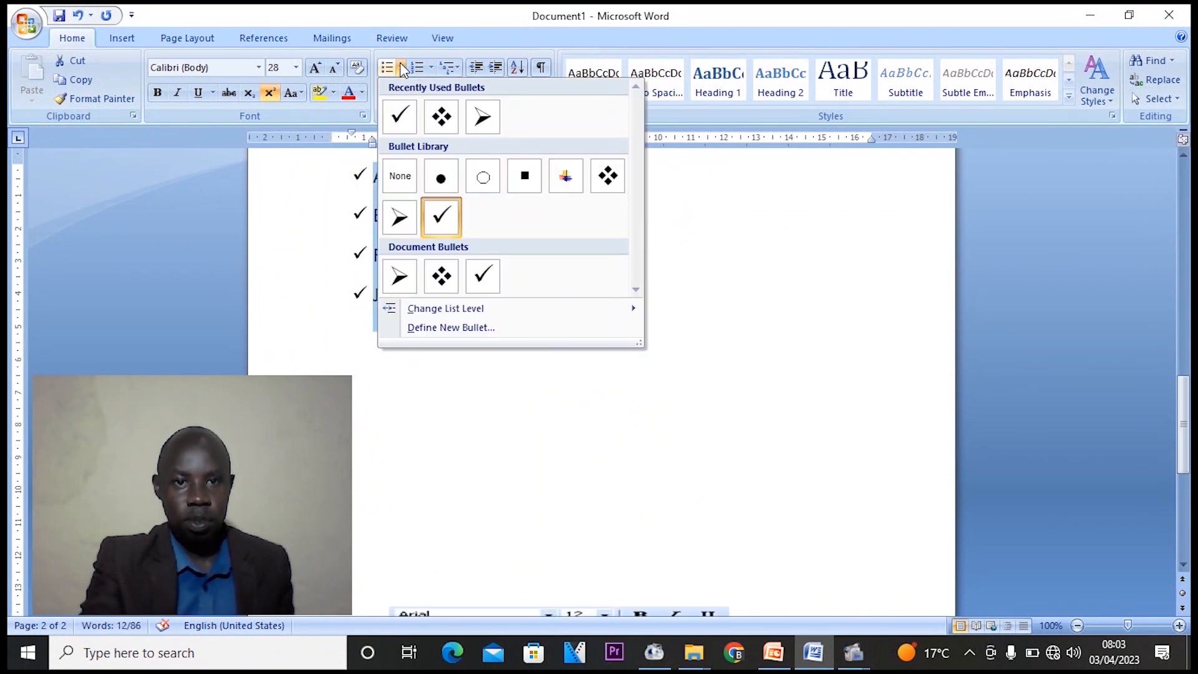
left_click(401, 180)
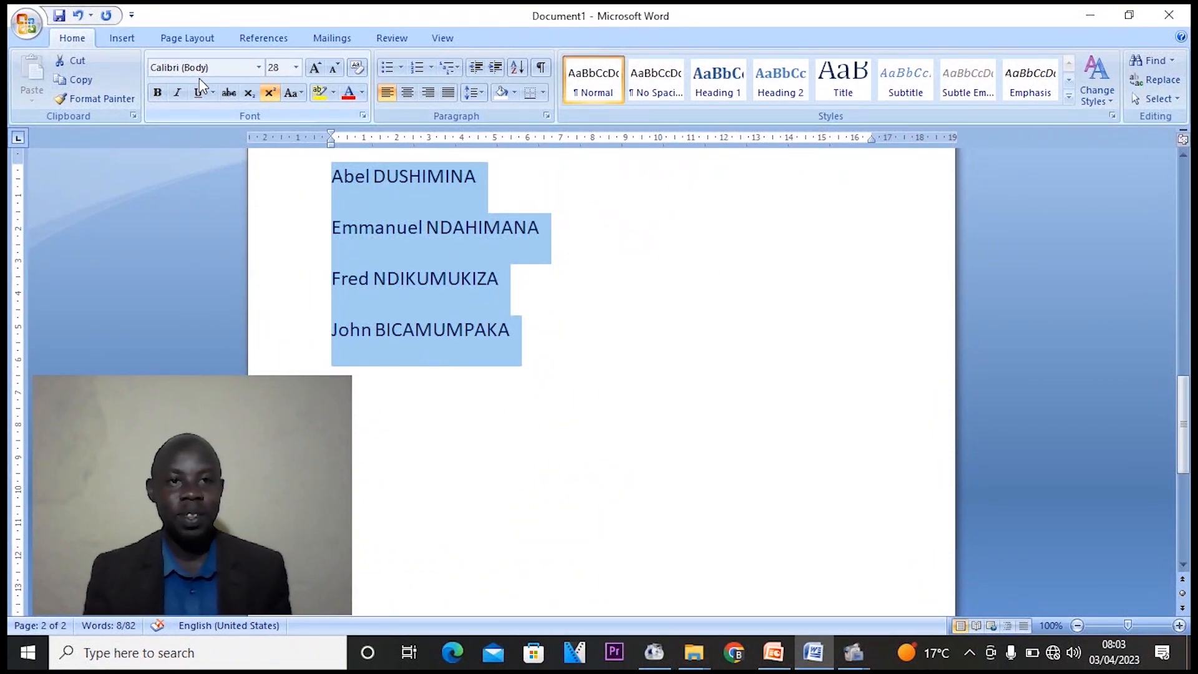
left_click(122, 38)
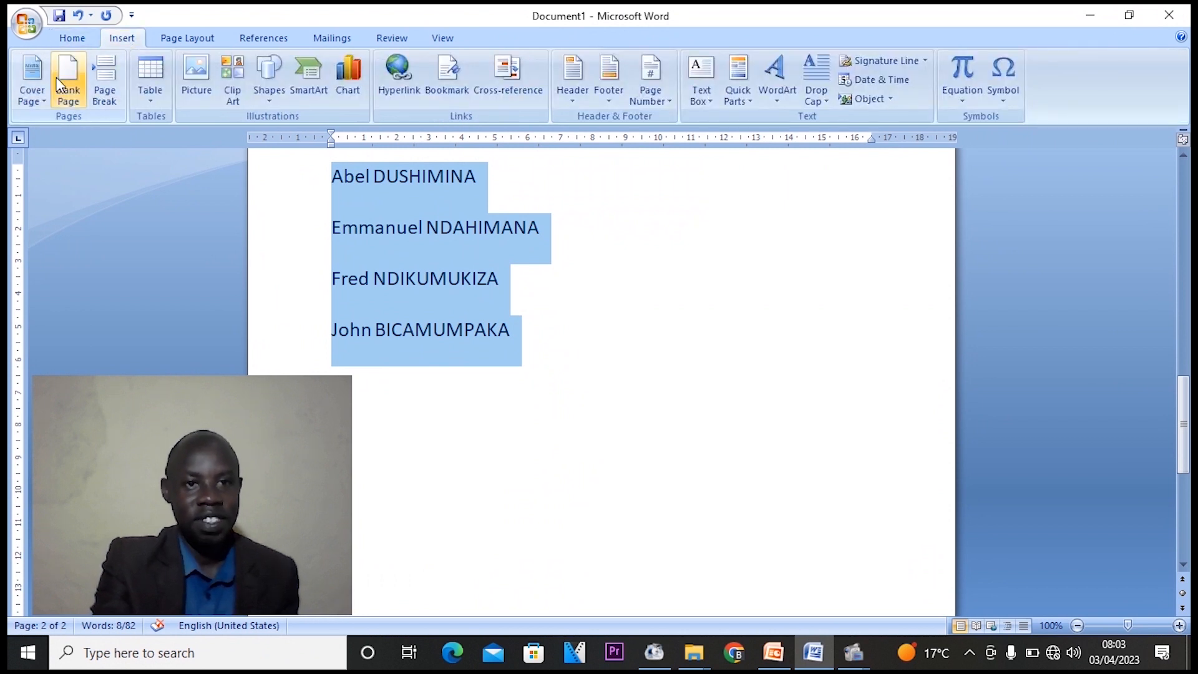